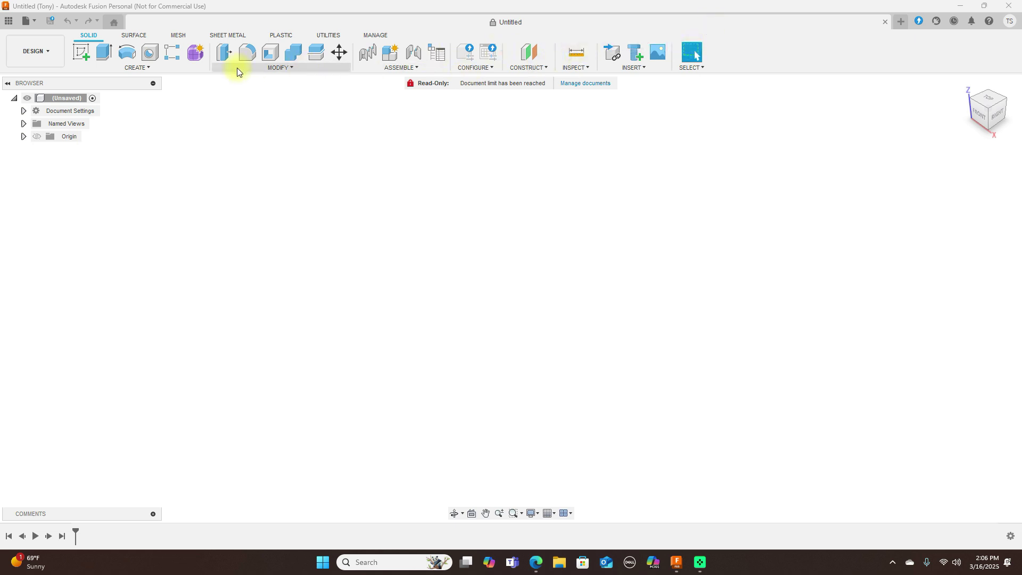
- Browse the CREATE, MODIFY and assembly menus, then open ADD-INS on the UTILITIES tab
click(171, 69)
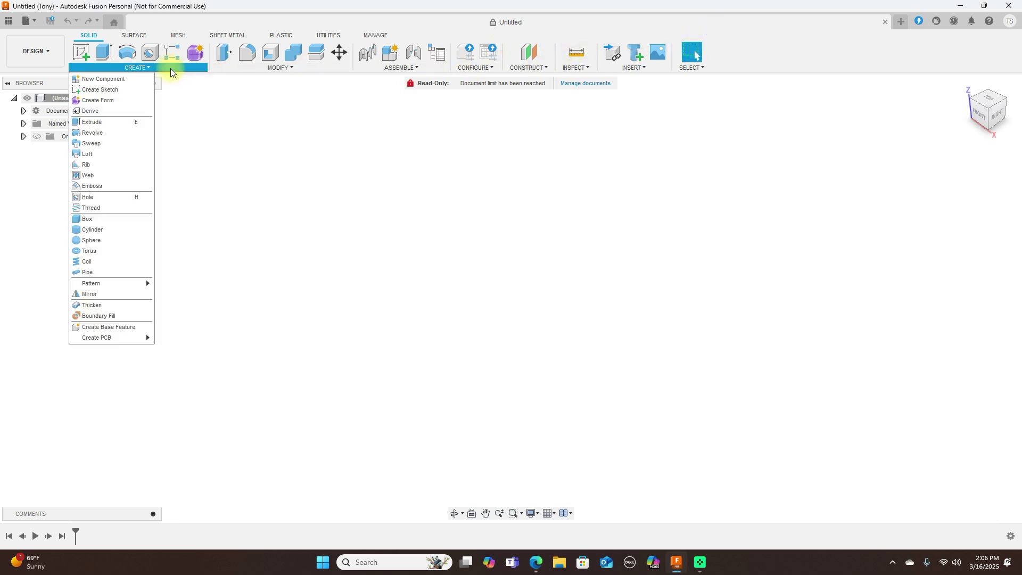
click(183, 109)
click(287, 69)
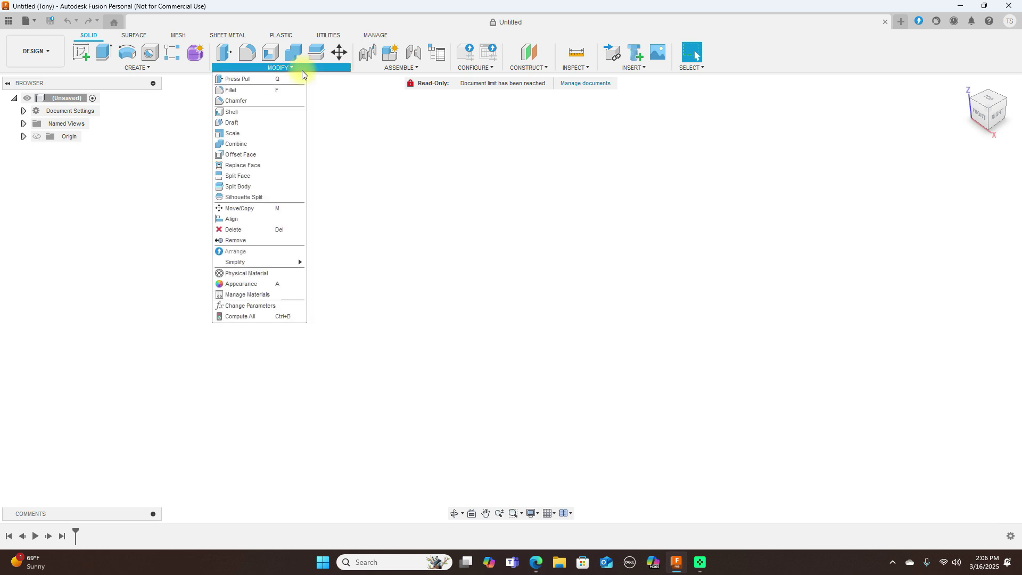
click(424, 72)
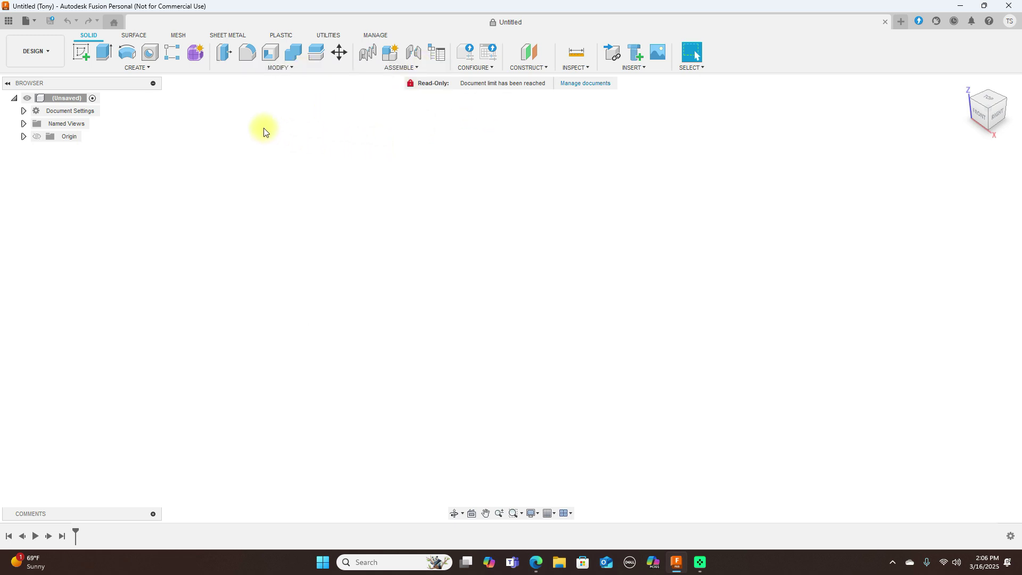
click(328, 37)
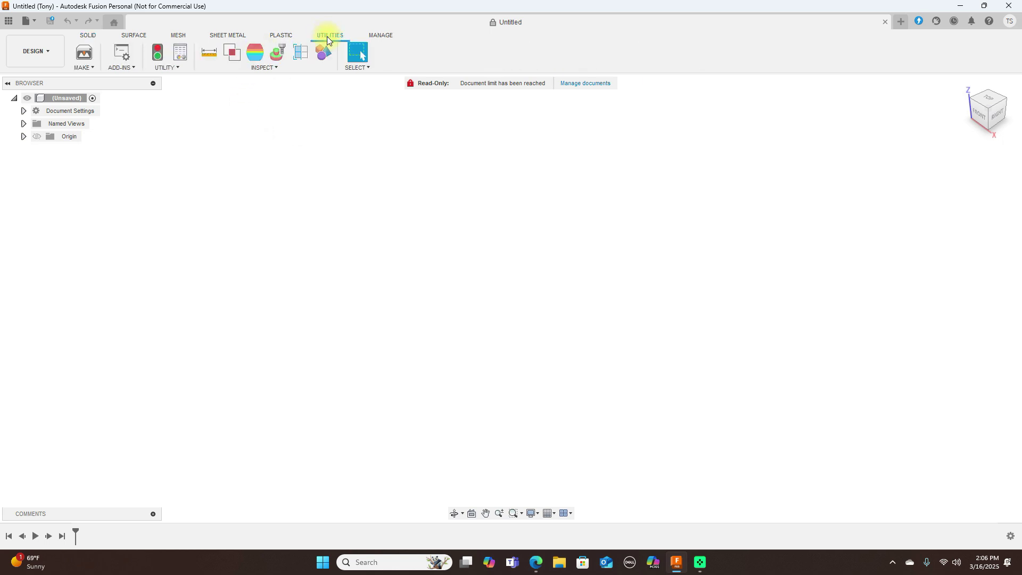
click(134, 71)
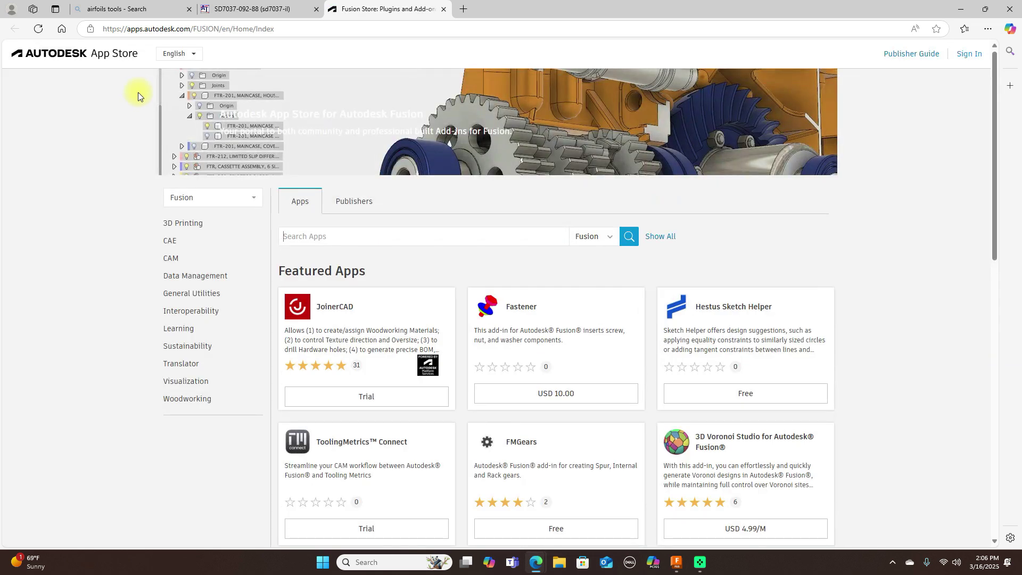
- Search the App Store for 'airfoils', pick the Airfoil DAT to Spline result, then close it
scroll(541, 232, down, 2)
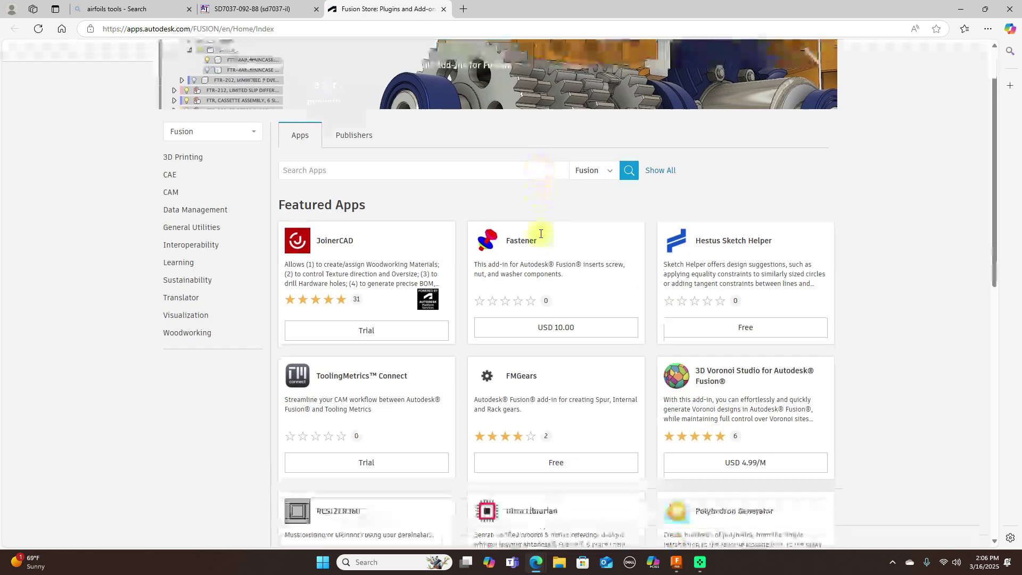
scroll(541, 238, up, 2)
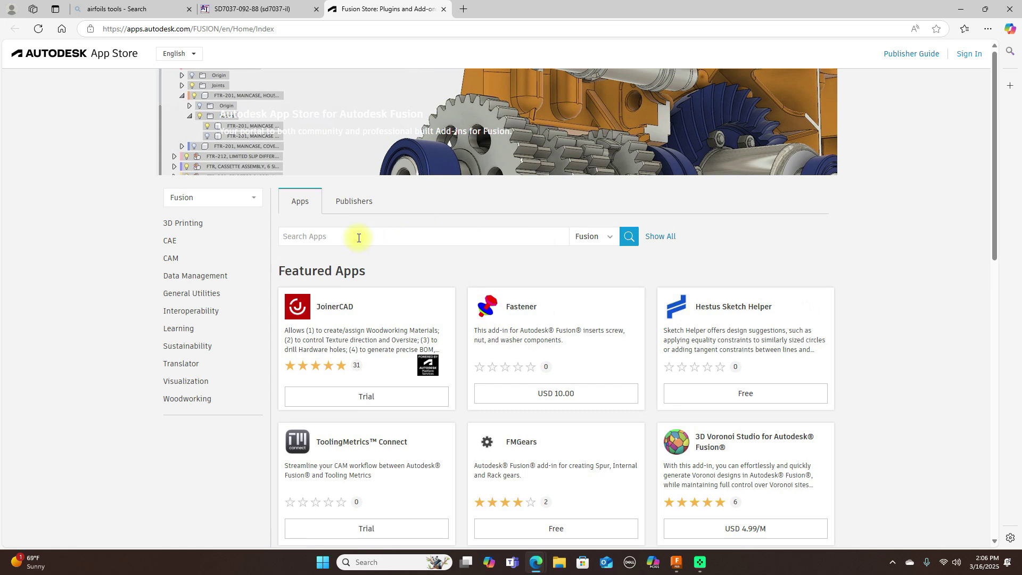
click(544, 238)
text(a)
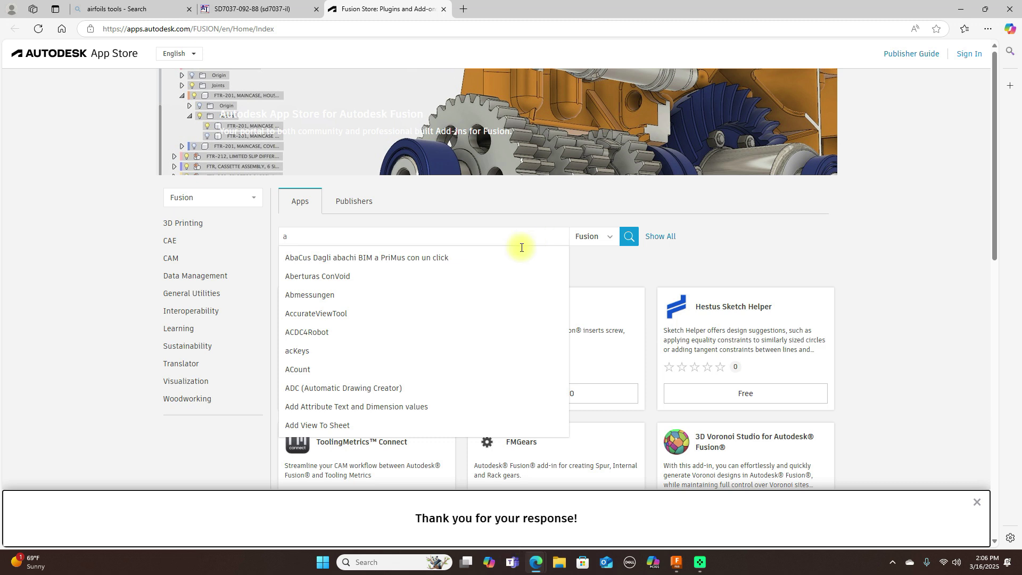
click(322, 236)
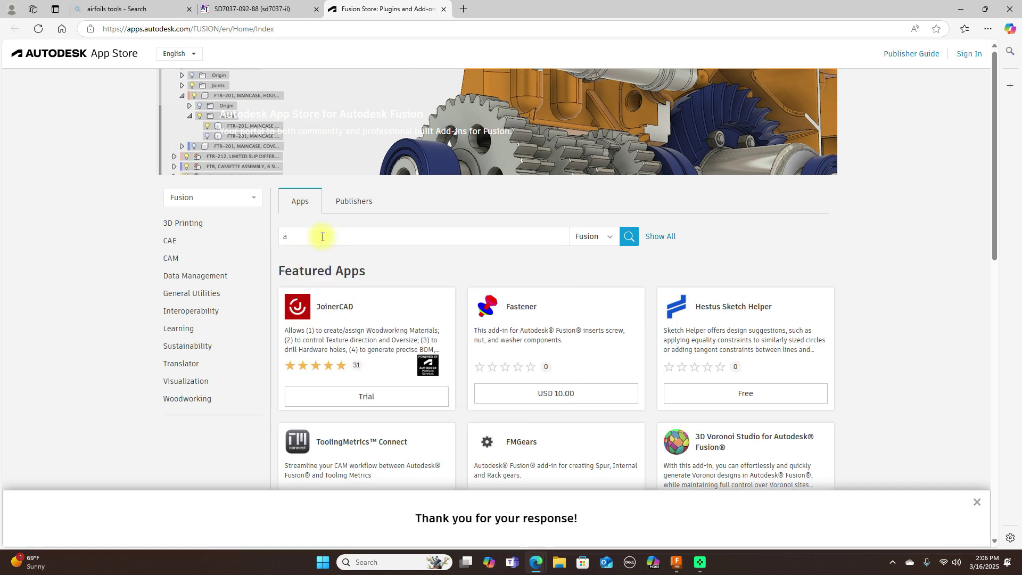
text(irfoi)
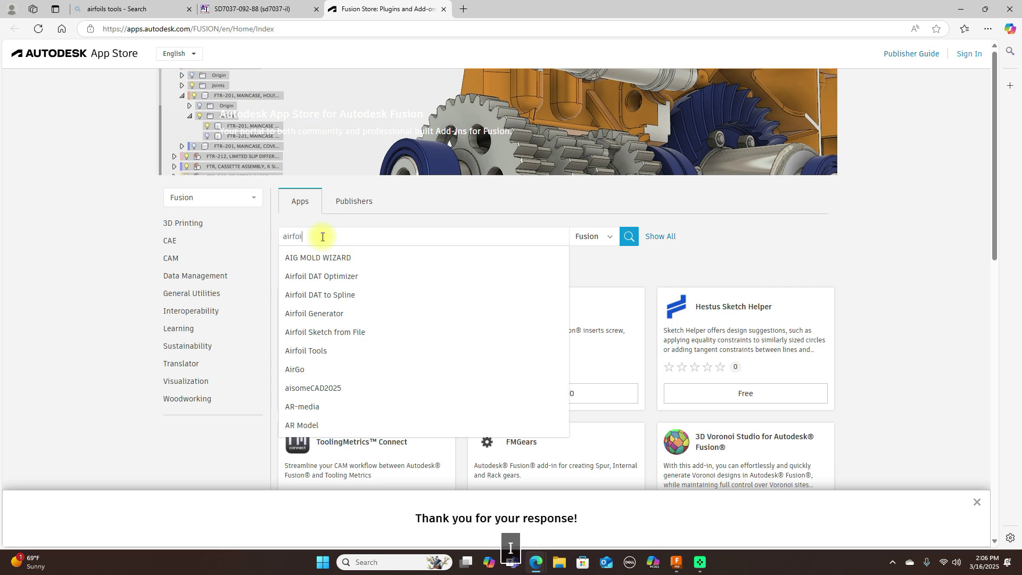
text(ls)
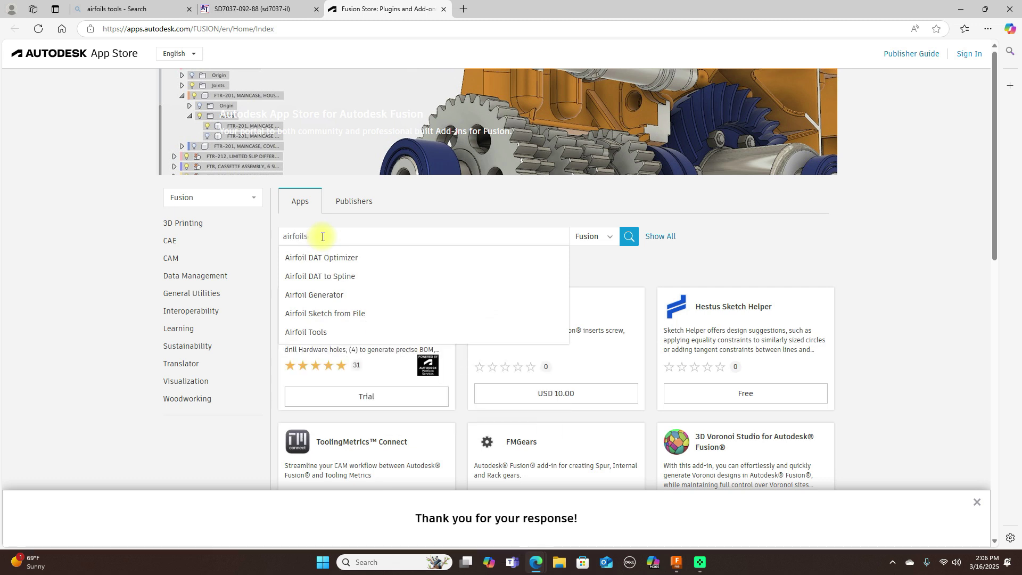
click(345, 277)
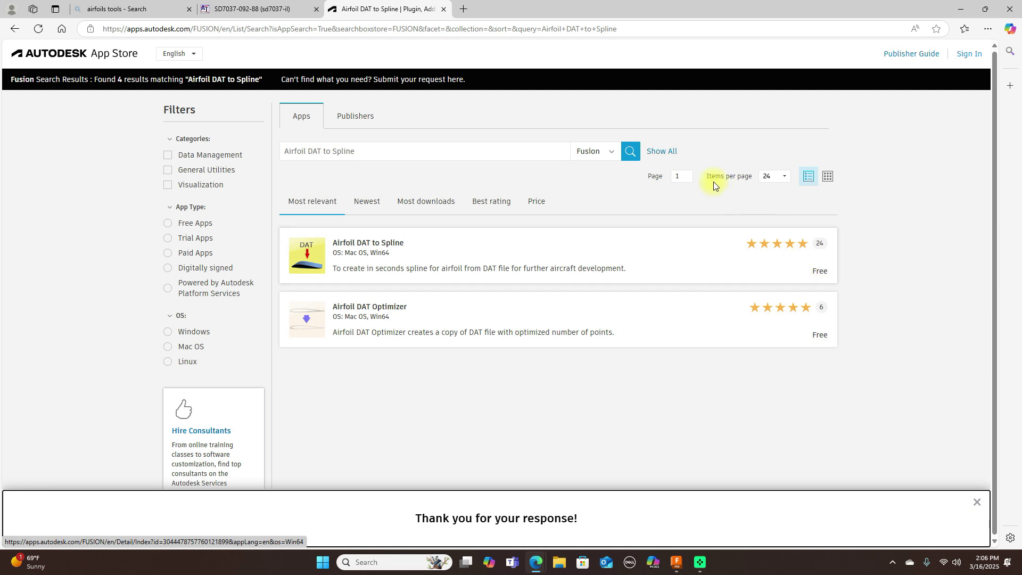
click(444, 10)
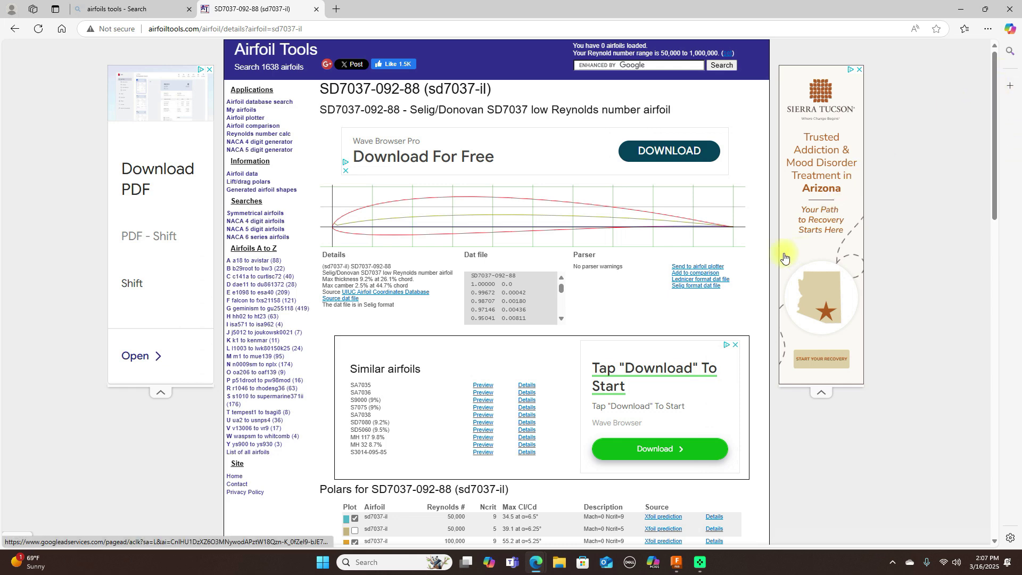
- Return to the SD7037-092-88 airfoil page, review its coordinates, and open the Selig-format dat file
click(163, 9)
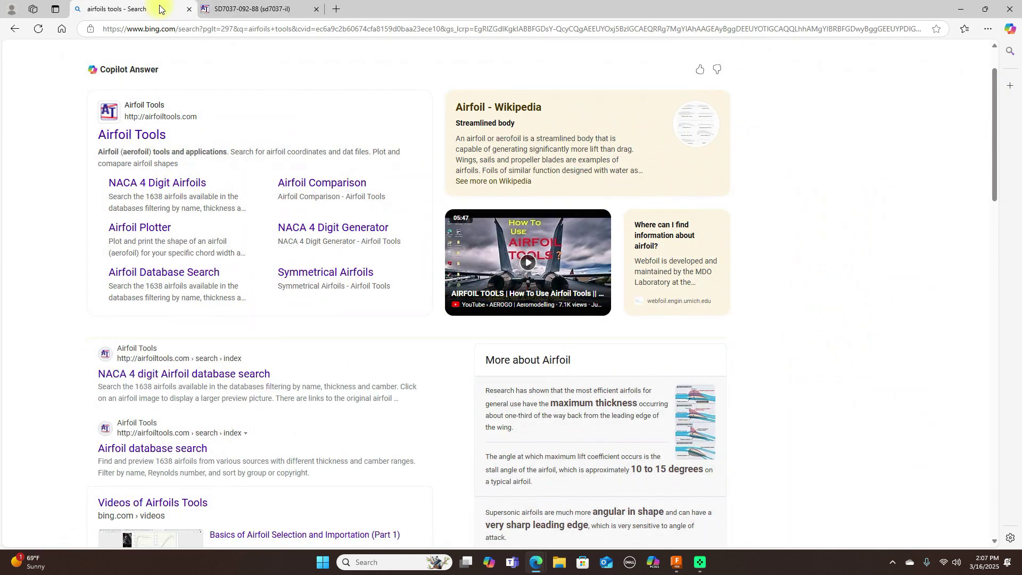
click(238, 9)
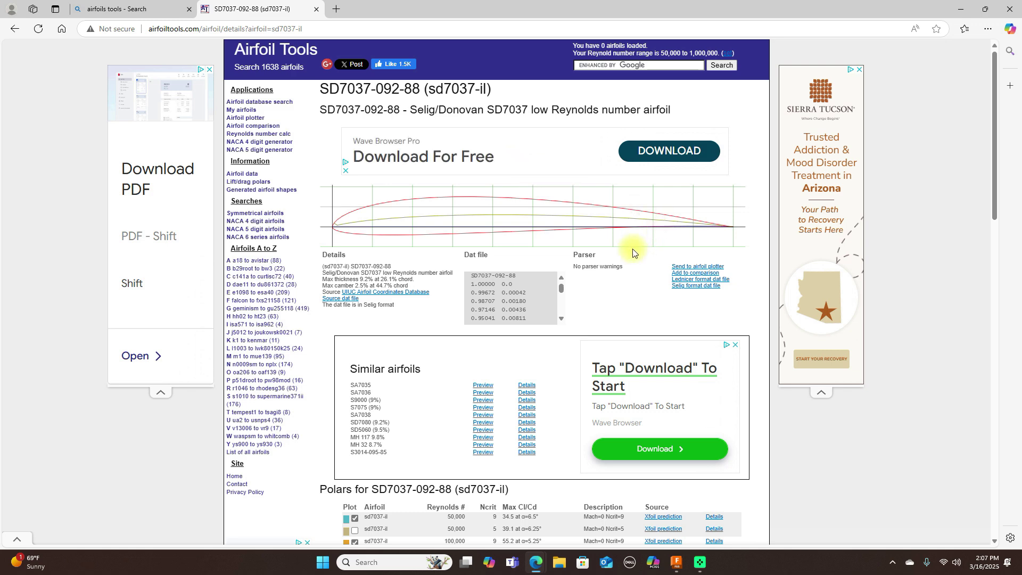
scroll(567, 261, down, 4)
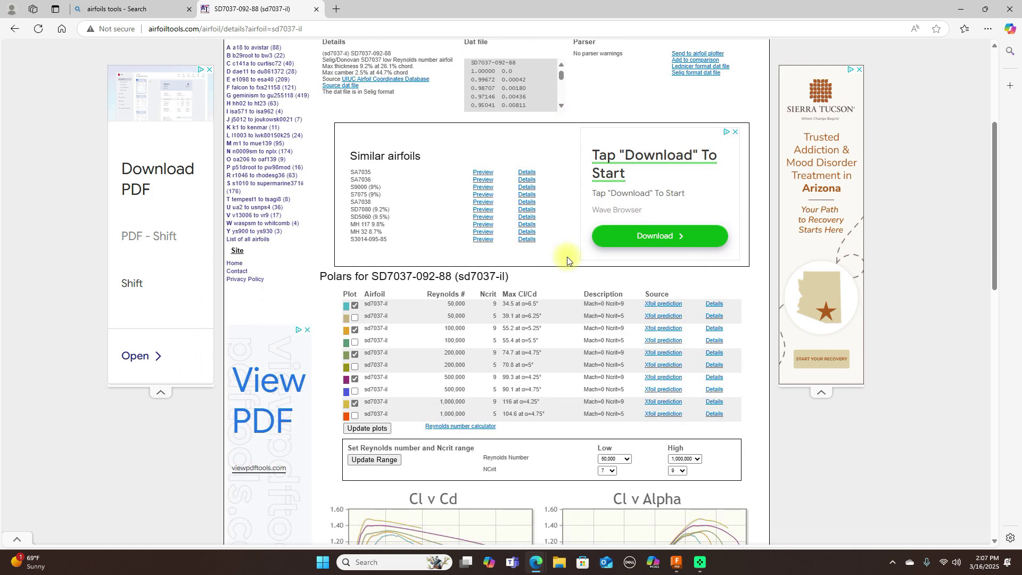
scroll(567, 261, up, 4)
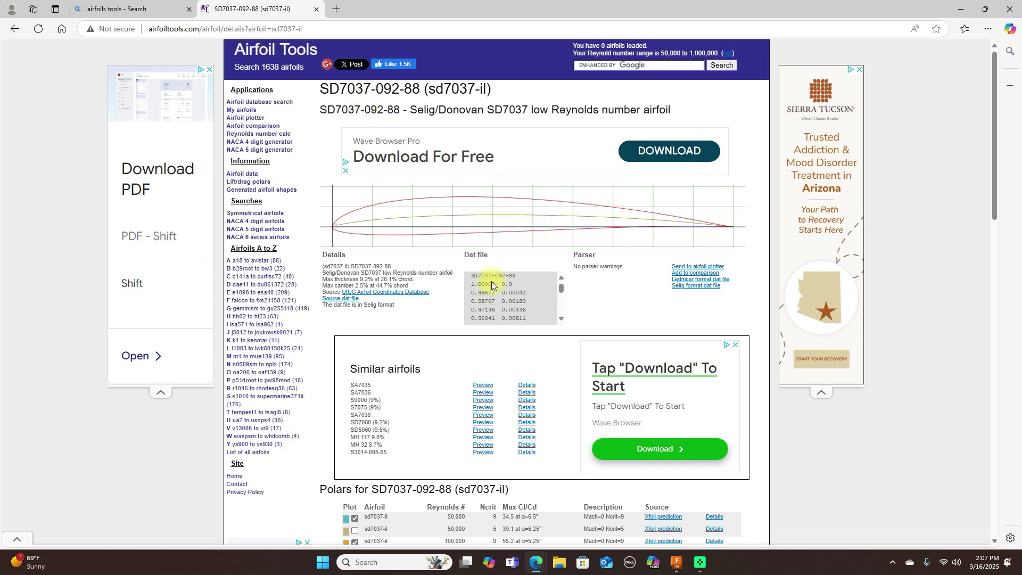
scroll(545, 289, down, 10)
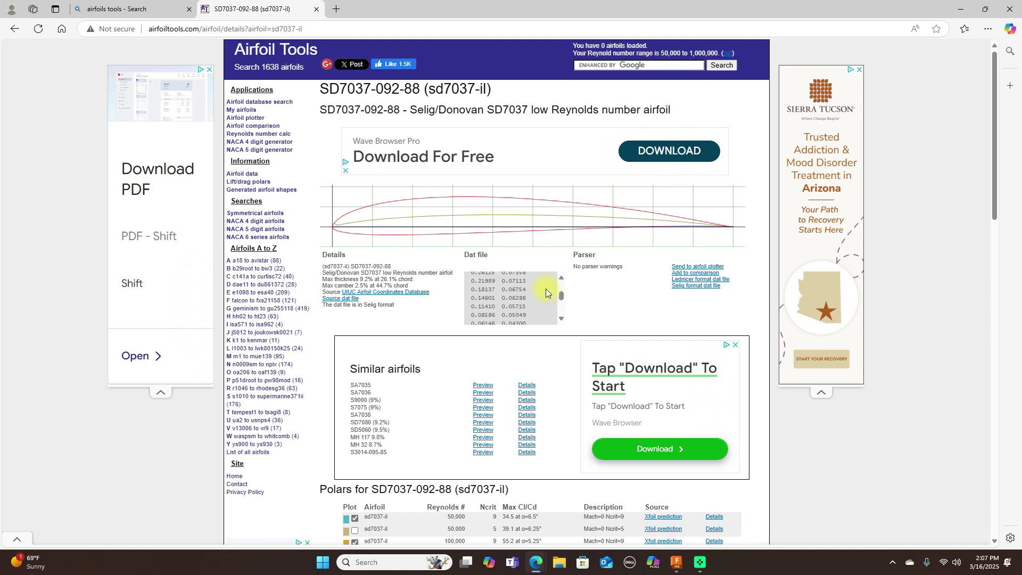
scroll(544, 290, up, 5)
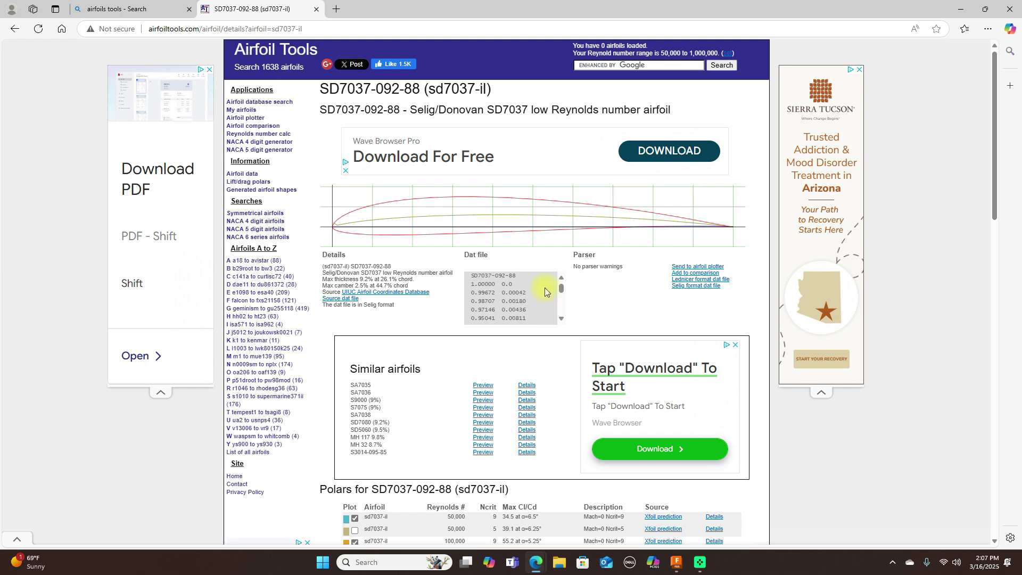
scroll(545, 288, down, 5)
scroll(545, 287, up, 2)
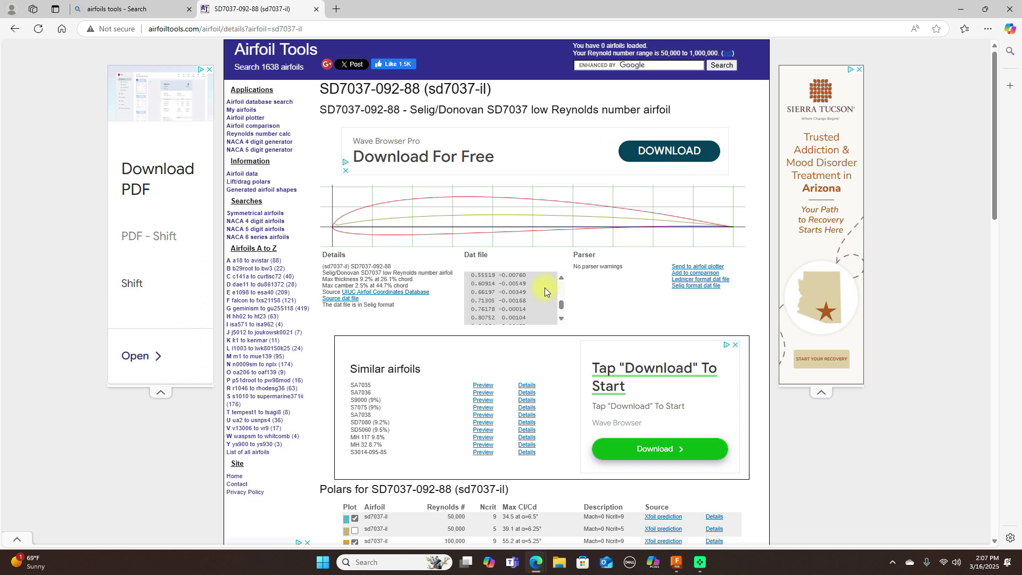
scroll(544, 287, up, 8)
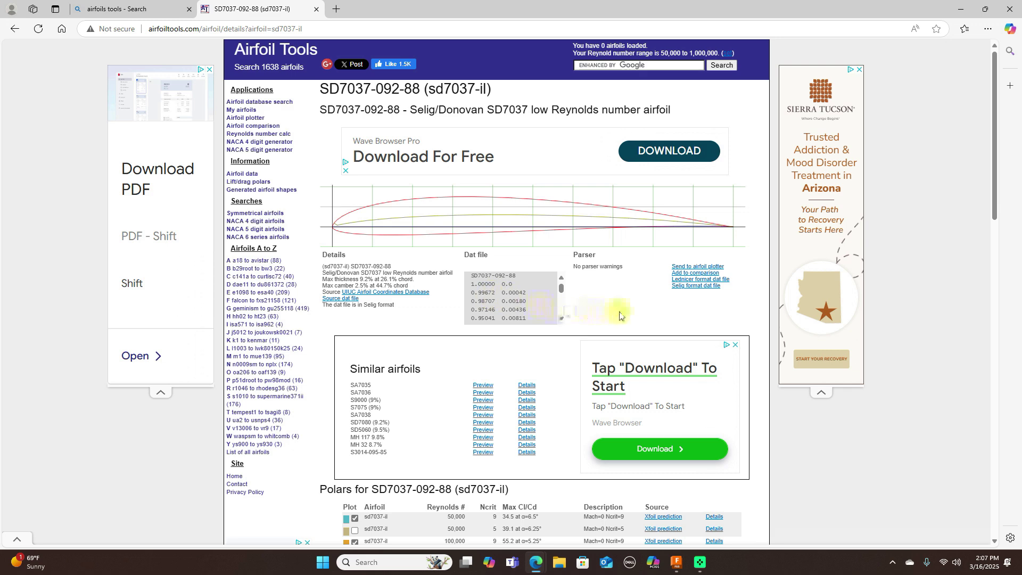
click(682, 286)
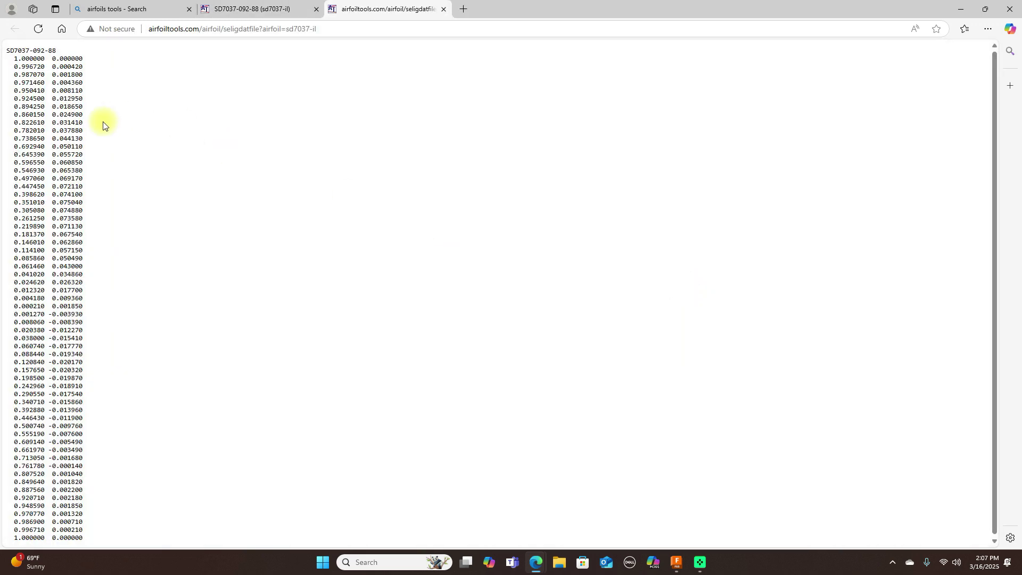
- Save the coordinate page to the Desktop as seligdatfile.dat with file type All files
right_click(345, 234)
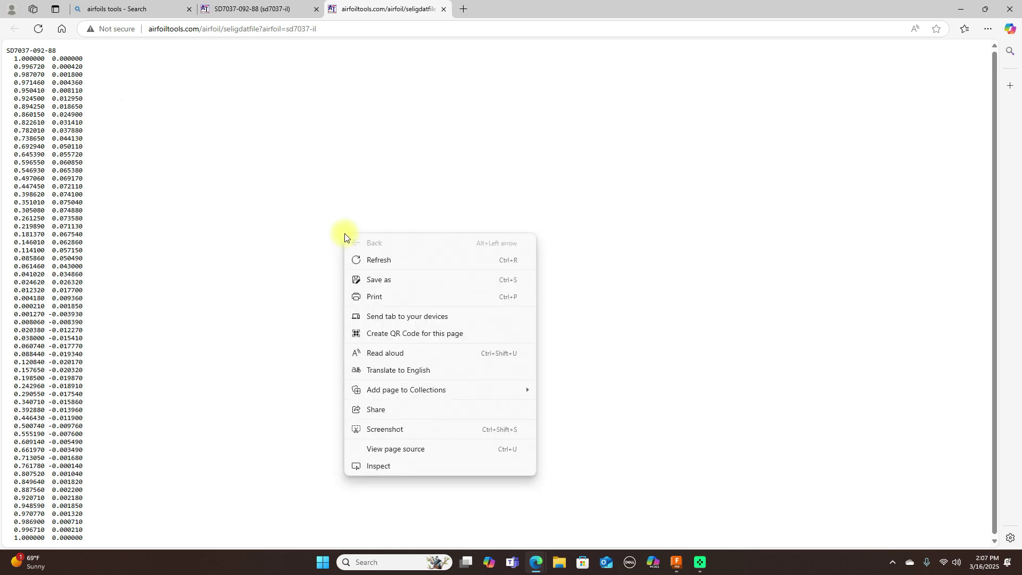
click(378, 280)
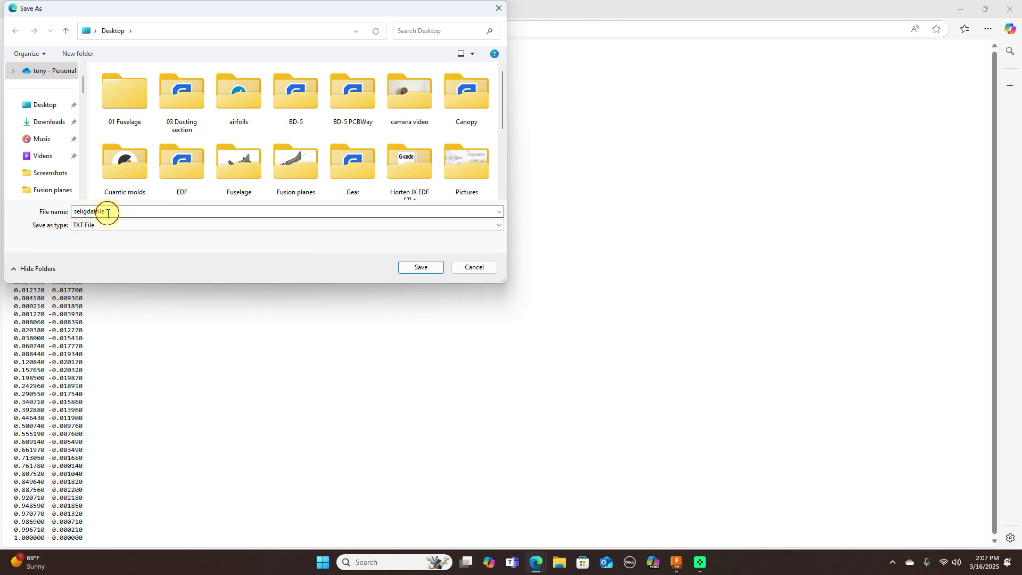
click(126, 212)
text(.d)
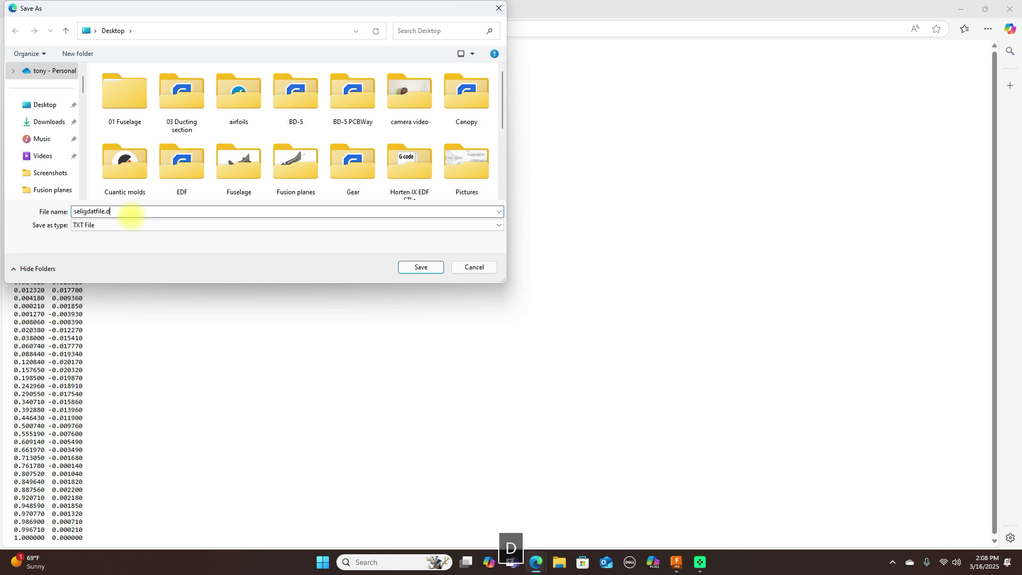
text(at)
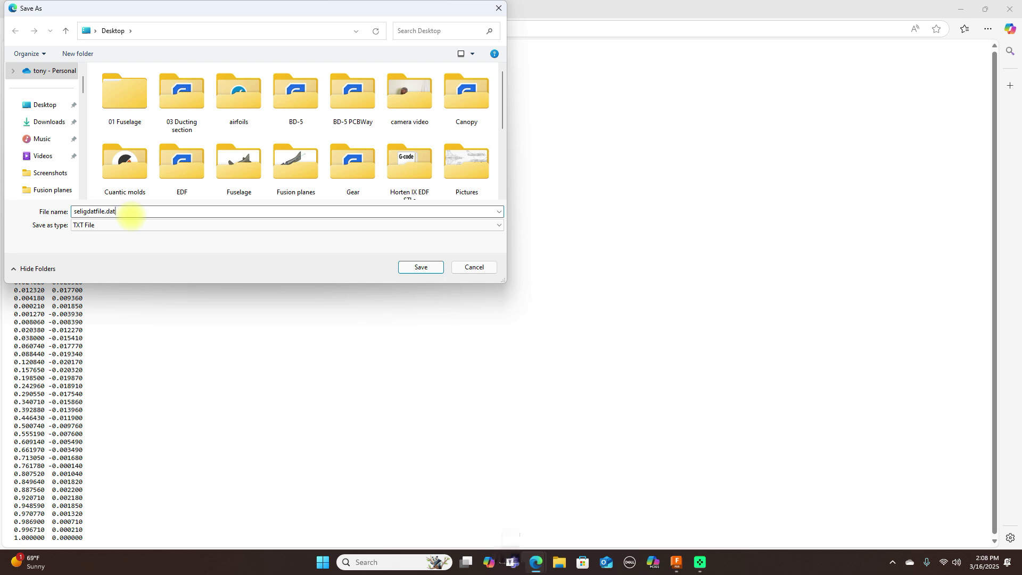
click(497, 226)
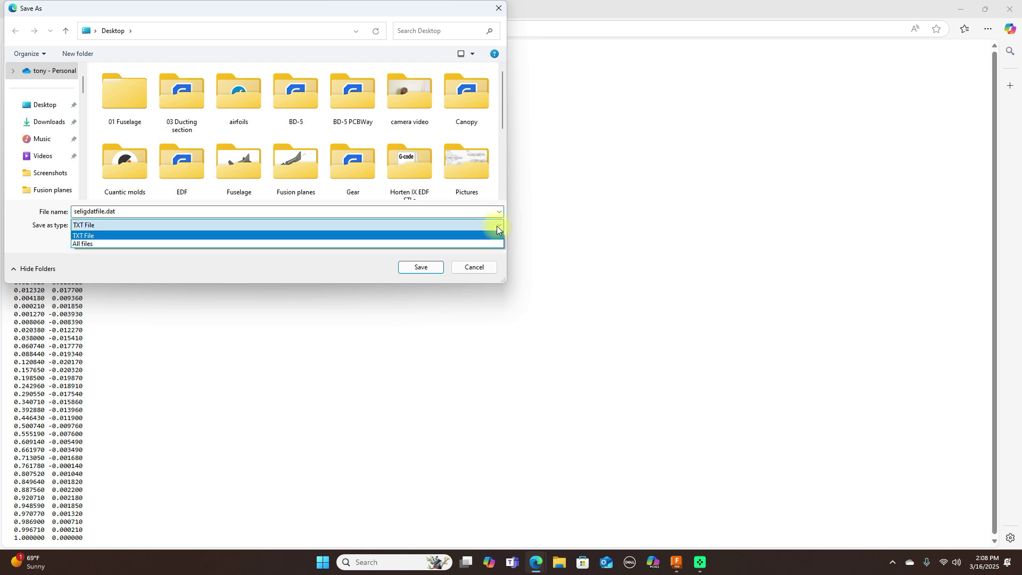
click(87, 244)
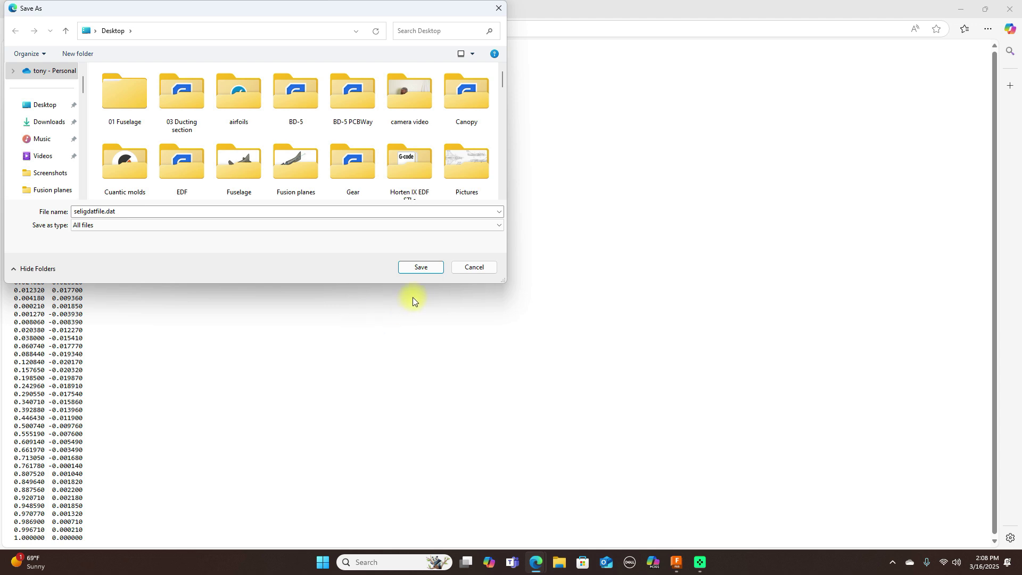
click(421, 267)
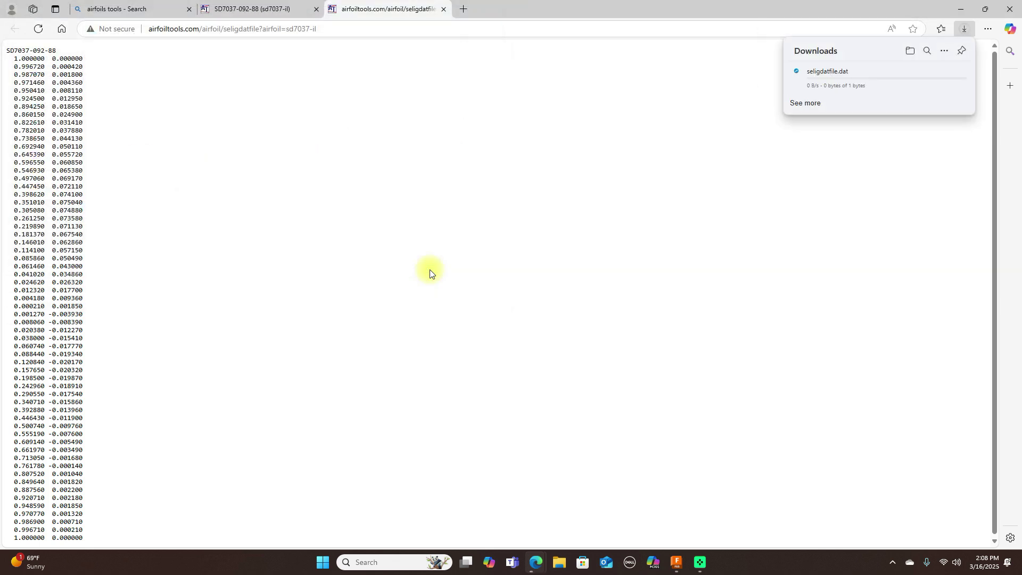
click(793, 238)
- Back in Fusion, show the origin planes and turn the view to the RIGHT face
click(1010, 10)
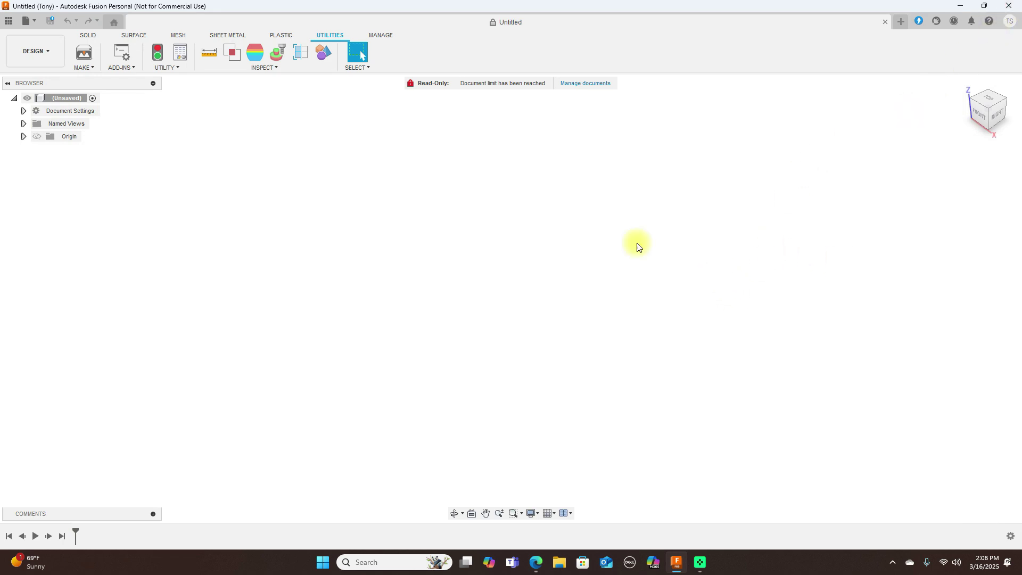
click(34, 140)
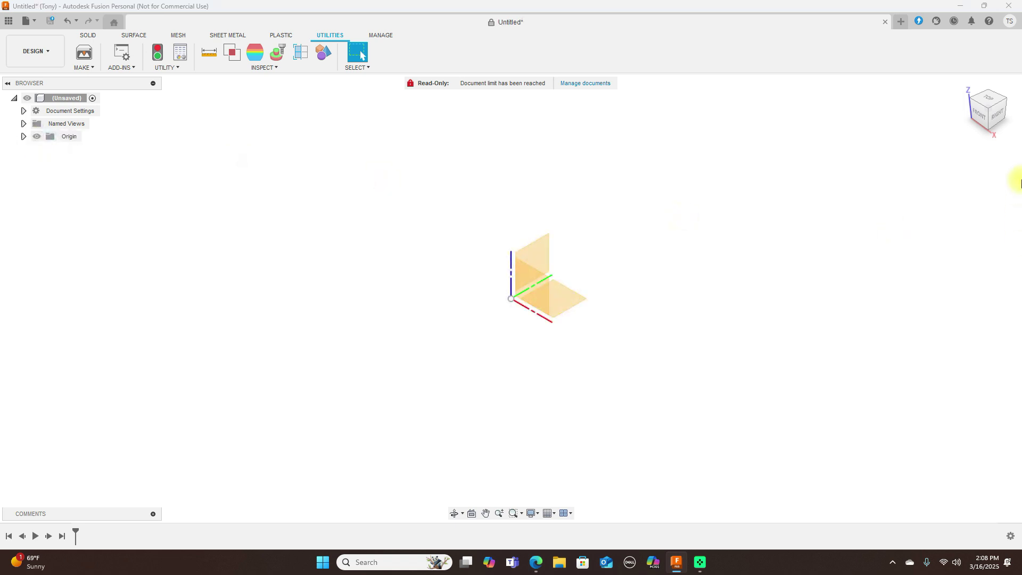
click(999, 119)
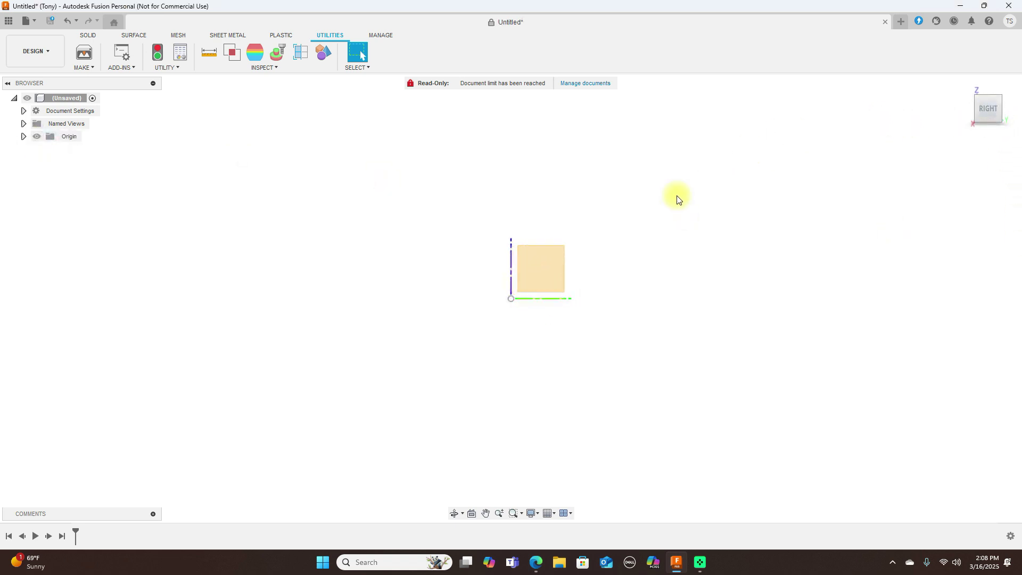
middle_drag(678, 198, 698, 213)
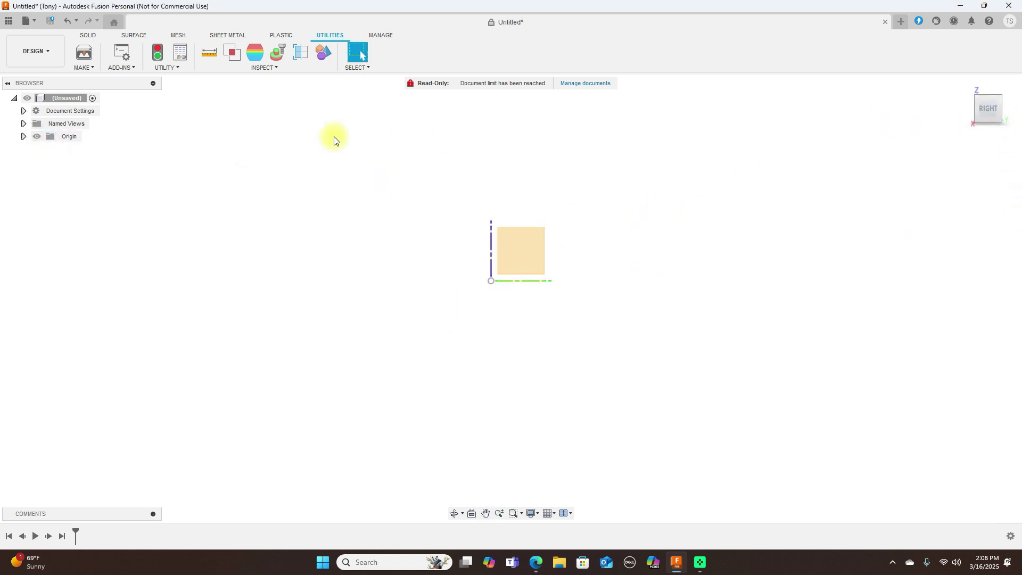
- Run the Airfoil_DAT_to_Spline_v2.0 script from Scripts and Add-Ins
click(134, 71)
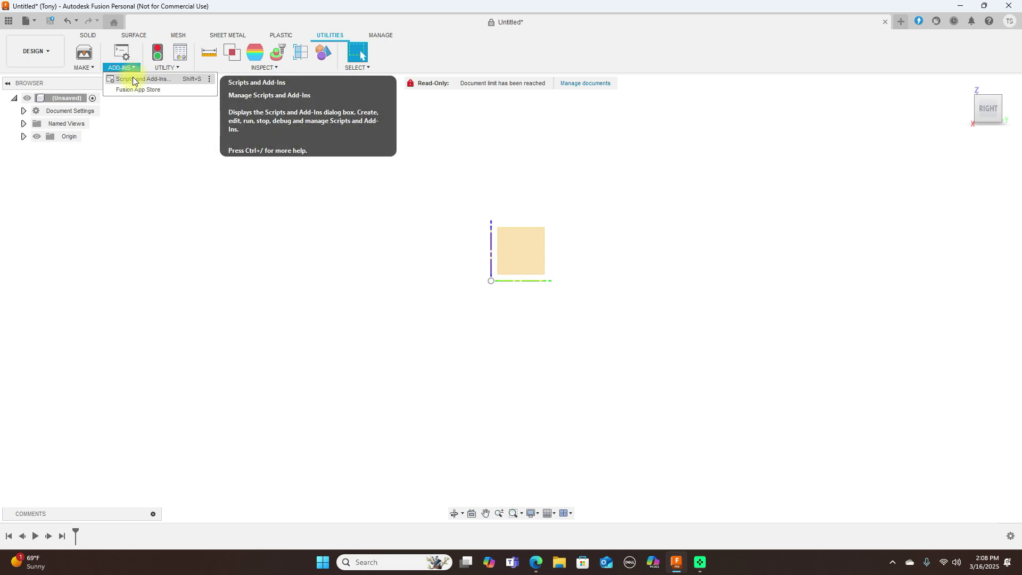
click(133, 79)
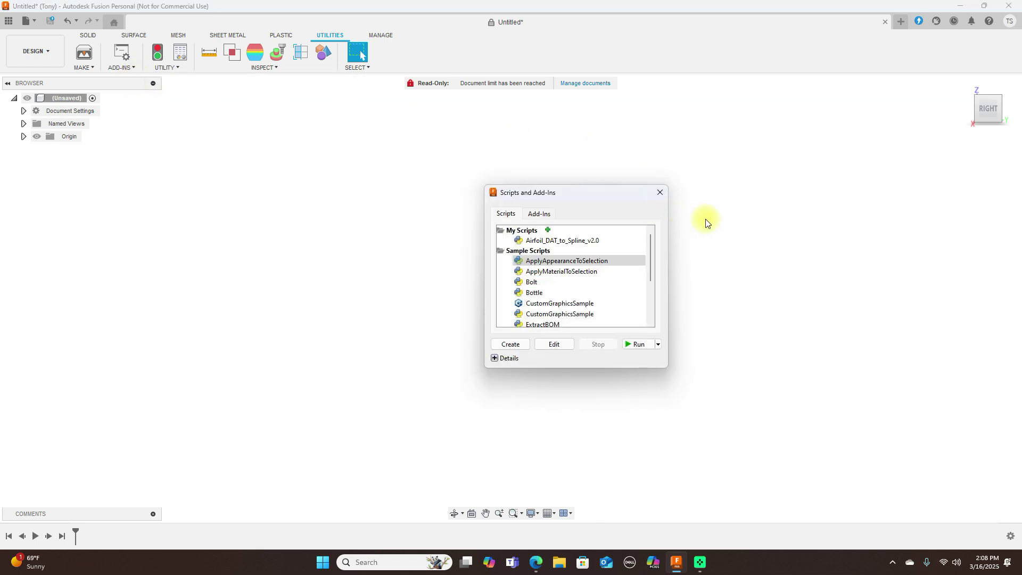
click(547, 245)
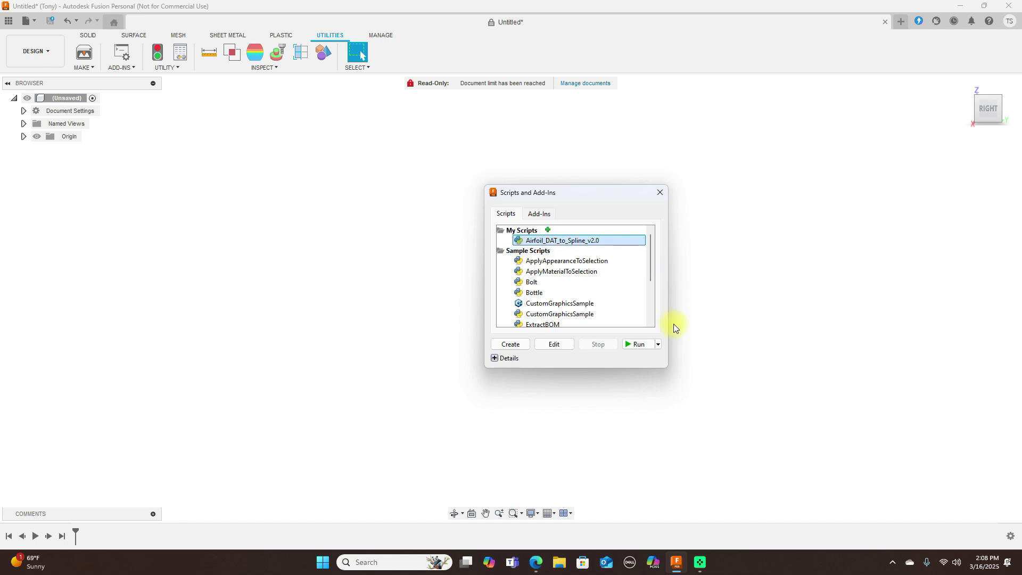
click(638, 345)
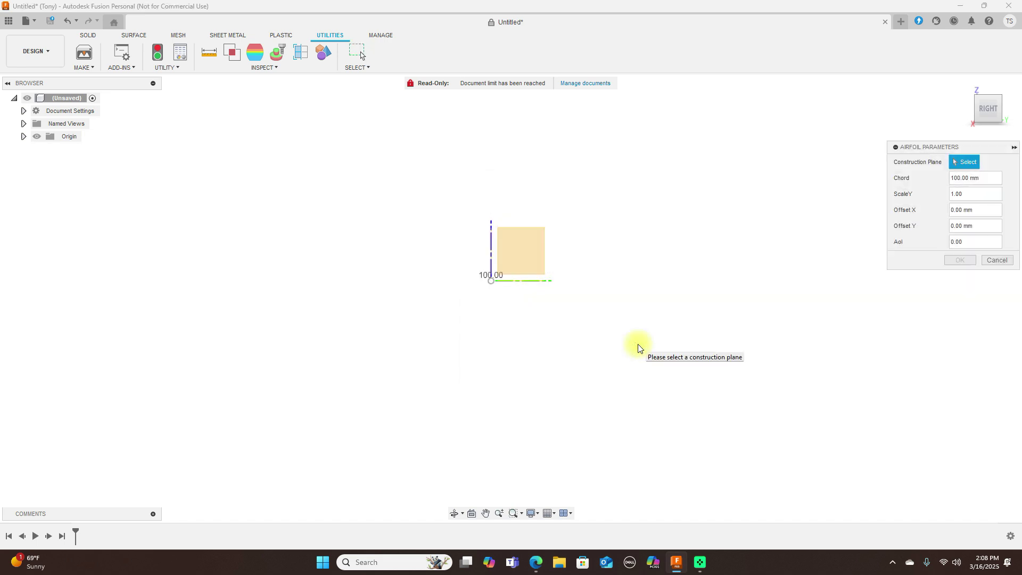
- Select the YZ origin plane as the airfoil's construction plane
mouse_move(614, 319)
middle_down()
mouse_move(580, 255)
mouse_move(656, 299)
mouse_move(621, 292)
mouse_move(678, 235)
middle_up()
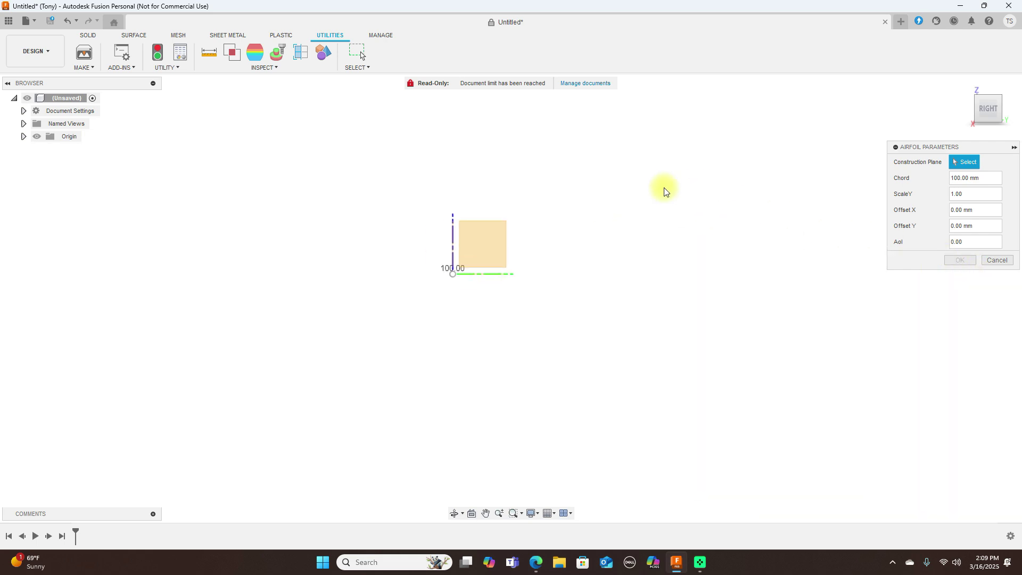
click(486, 252)
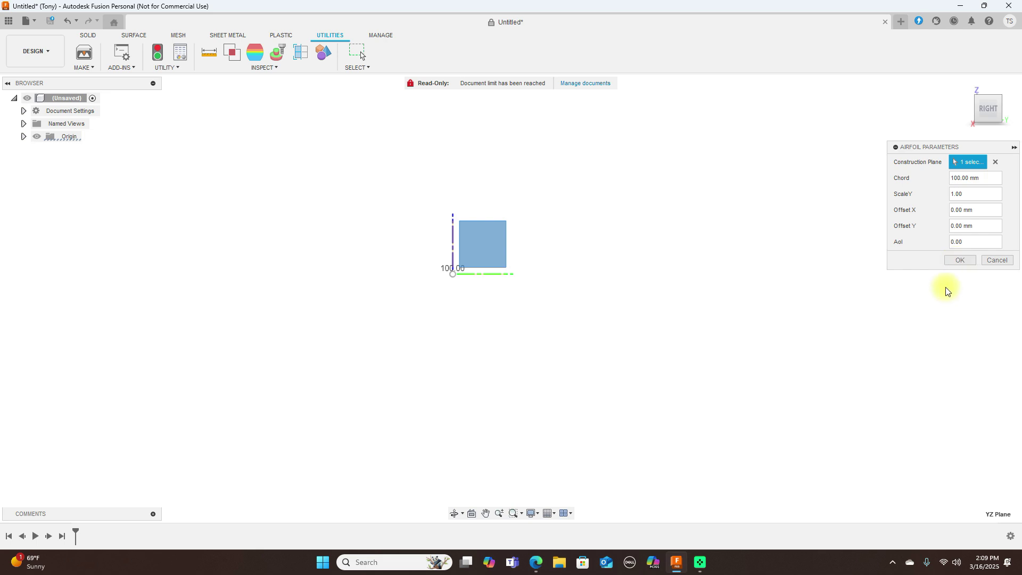
- Accept the airfoil parameters and import seligdatfile from the Desktop as a spline sketch
click(956, 260)
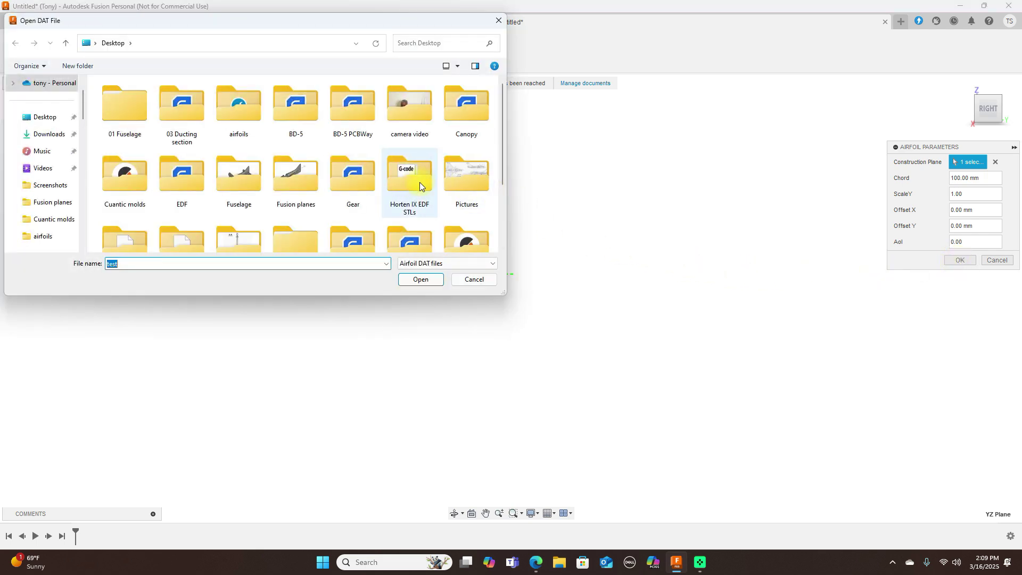
click(504, 172)
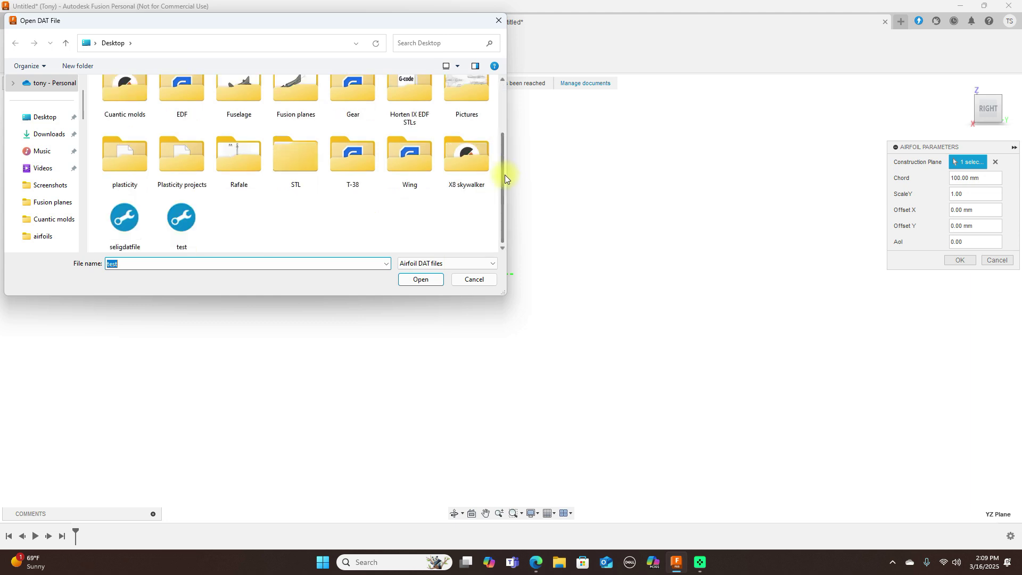
click(123, 213)
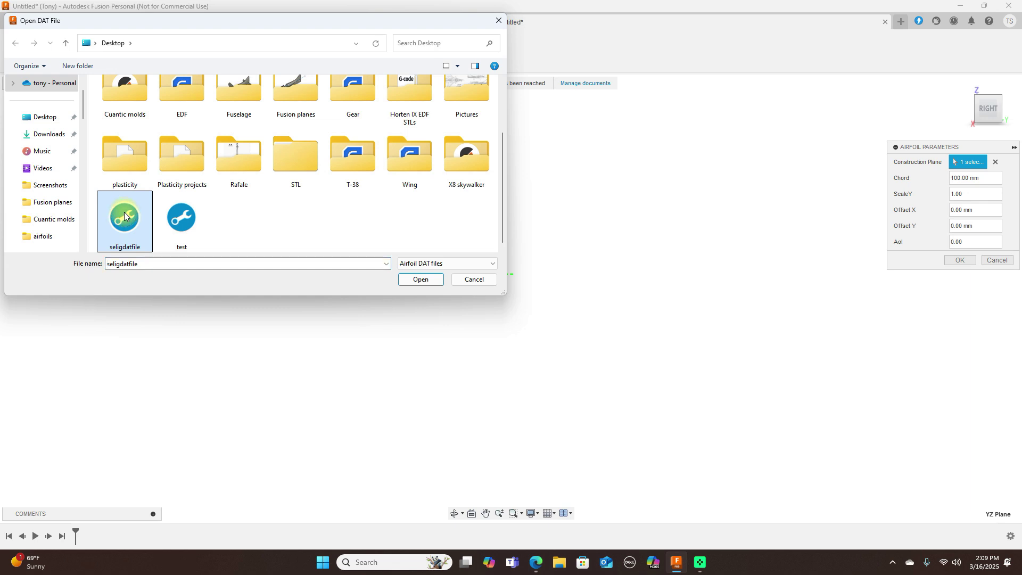
click(420, 280)
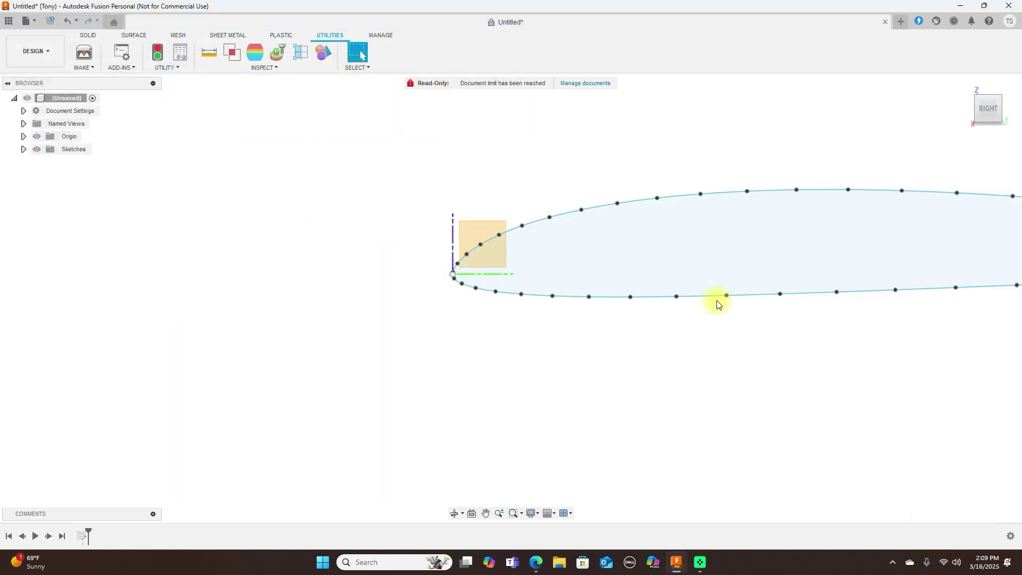
middle_drag(760, 154, 462, 168)
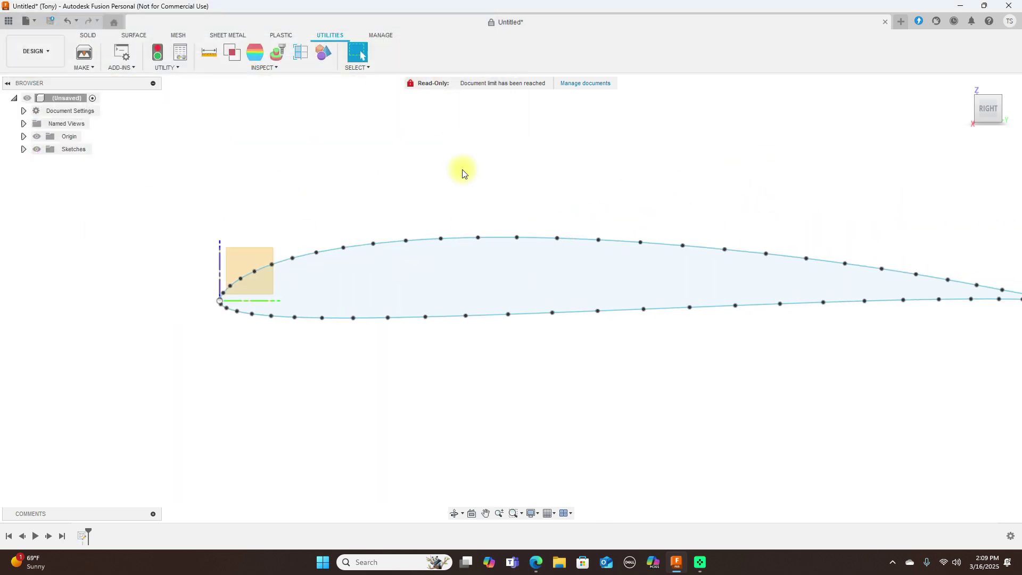
scroll(479, 163, down, 2)
middle_drag(597, 167, 559, 175)
scroll(559, 175, up, 2)
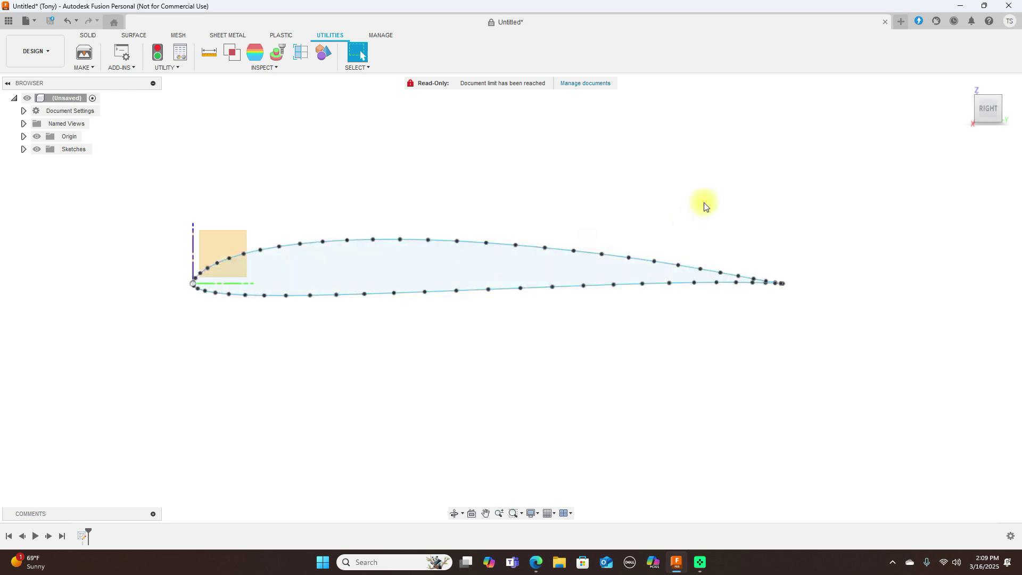
scroll(764, 243, up, 2)
scroll(764, 242, up, 4)
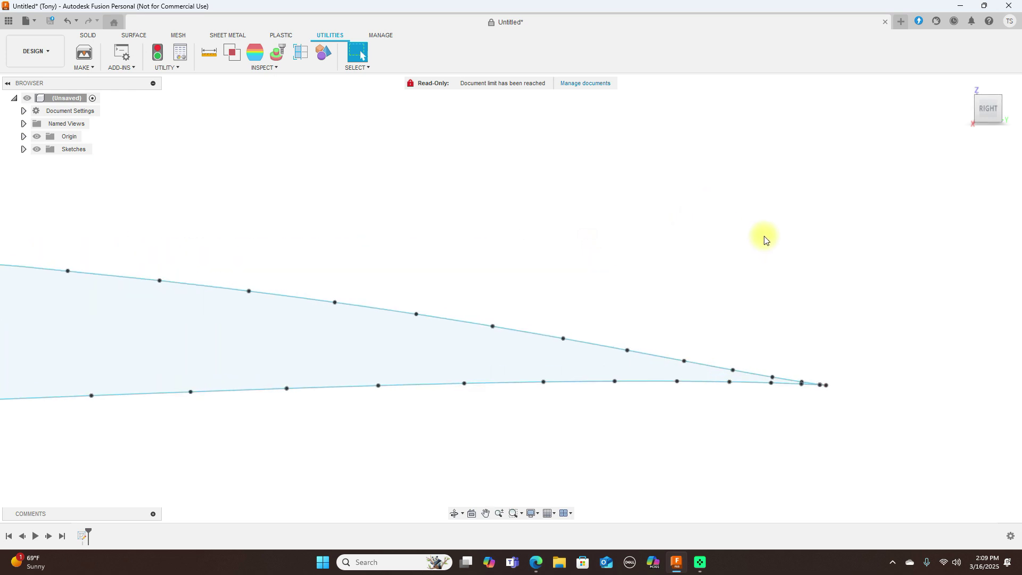
middle_drag(780, 257, 796, 189)
scroll(797, 190, up, 4)
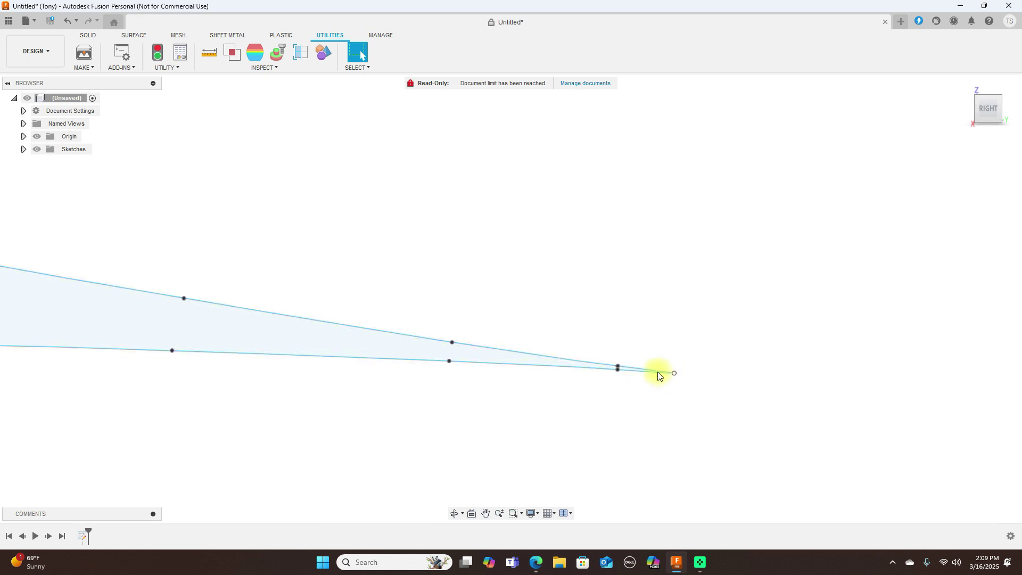
click(658, 372)
scroll(630, 369, up, 1)
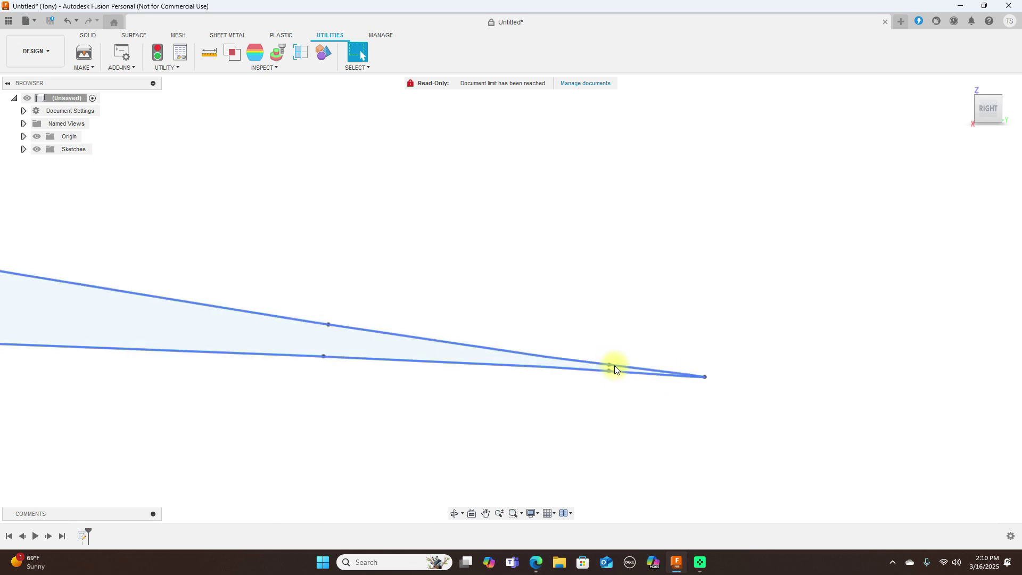
scroll(633, 270, down, 1)
scroll(633, 270, down, 1)
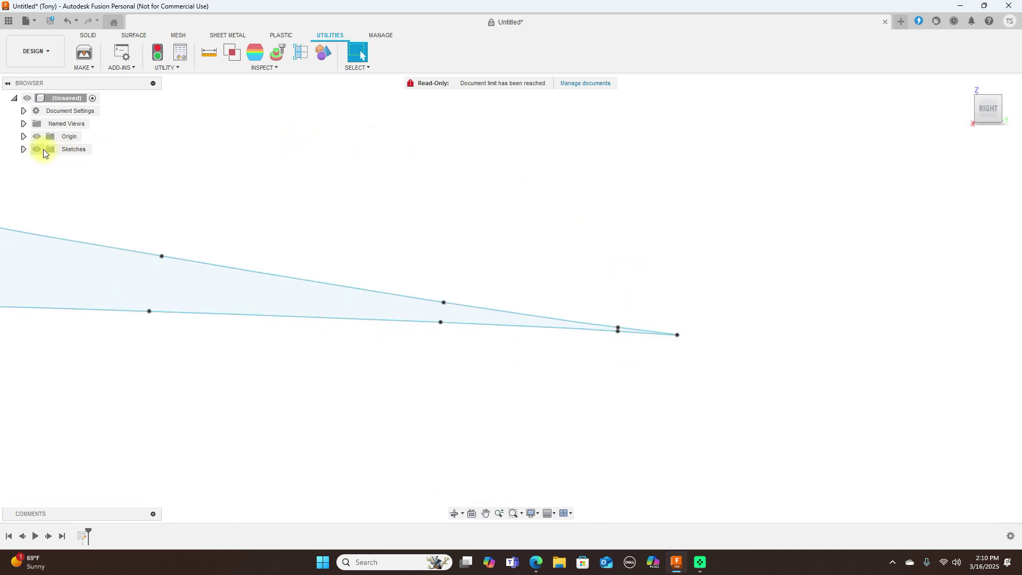
- Delete the SD7037-092-88_1.0 sketch from the Browser's Sketches folder
click(24, 150)
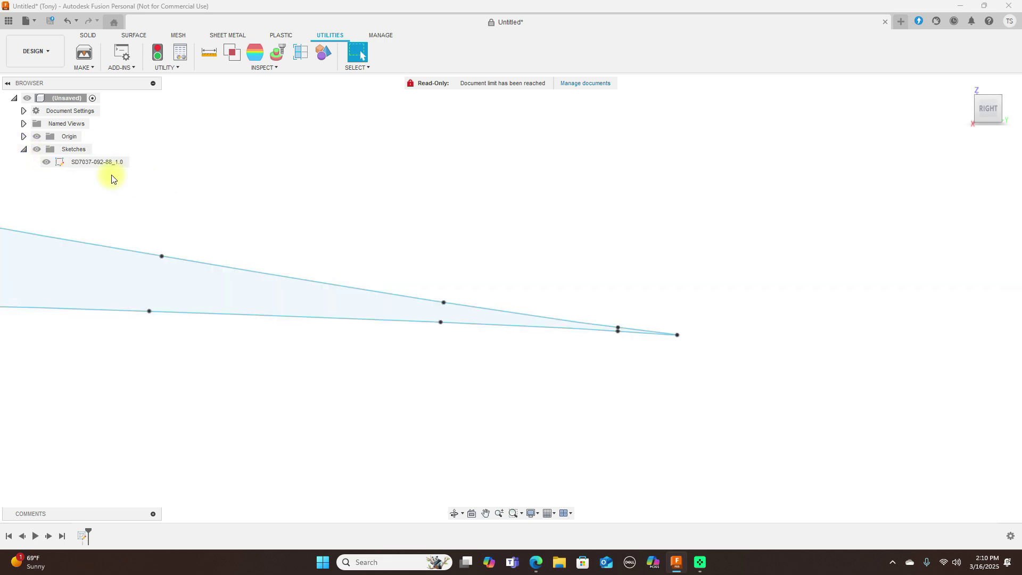
right_click(89, 163)
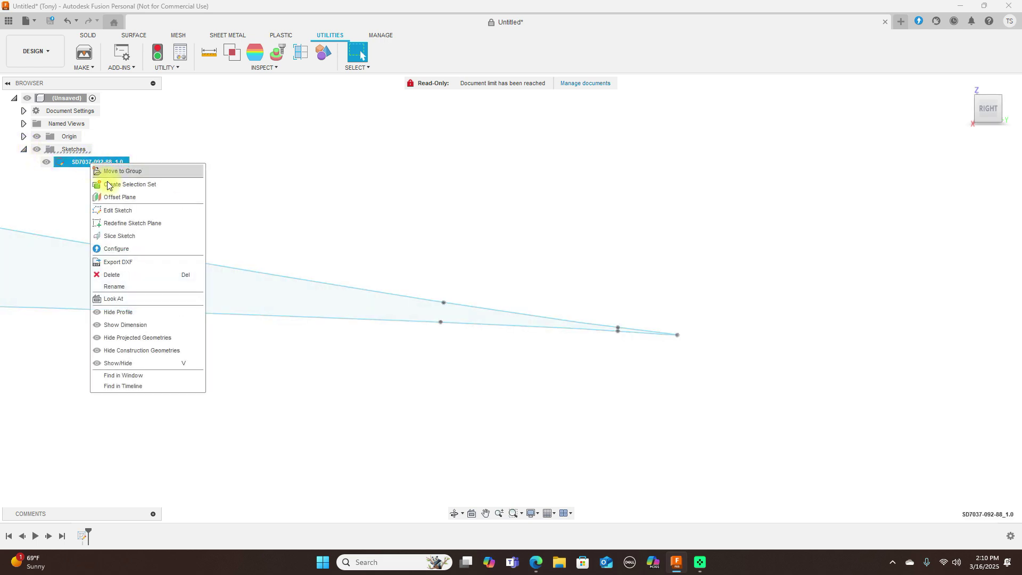
click(337, 203)
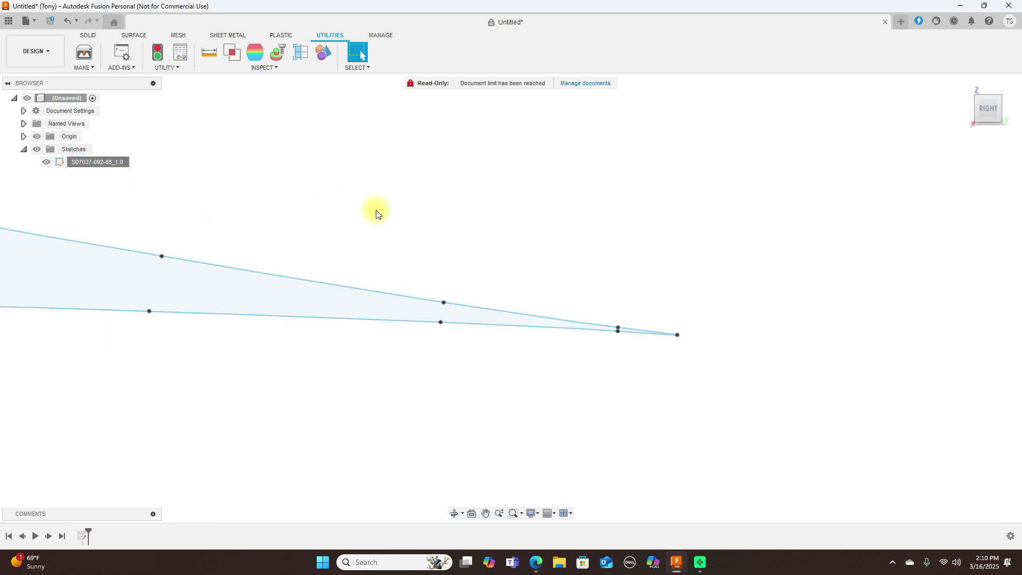
scroll(376, 211, down, 5)
mouse_move(440, 183)
middle_down()
mouse_move(623, 206)
mouse_move(632, 128)
mouse_move(673, 188)
middle_up()
scroll(666, 178, down, 5)
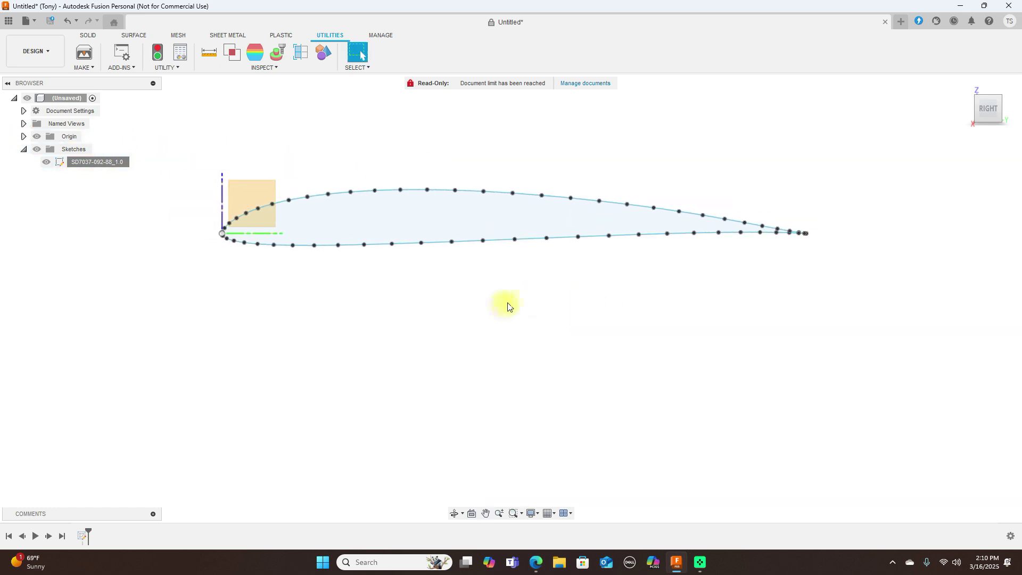
right_click(76, 163)
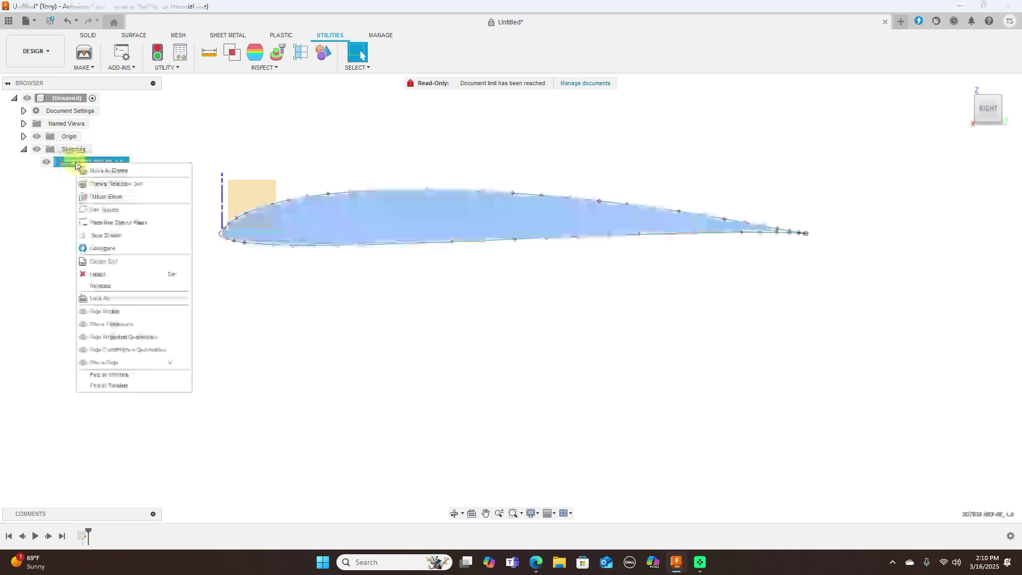
click(101, 274)
mouse_move(292, 273)
middle_down()
mouse_move(404, 281)
mouse_move(437, 310)
middle_up()
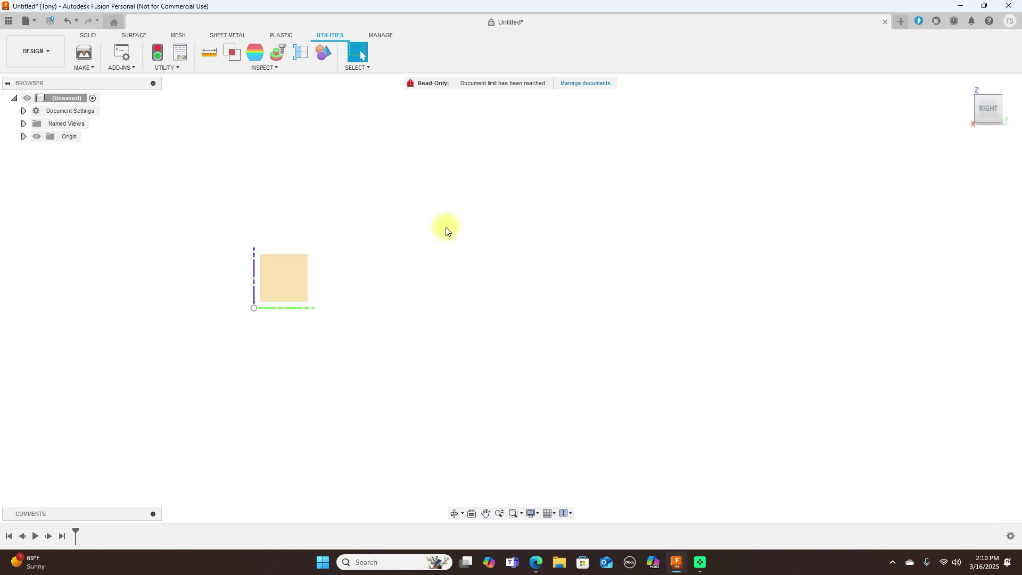
click(181, 68)
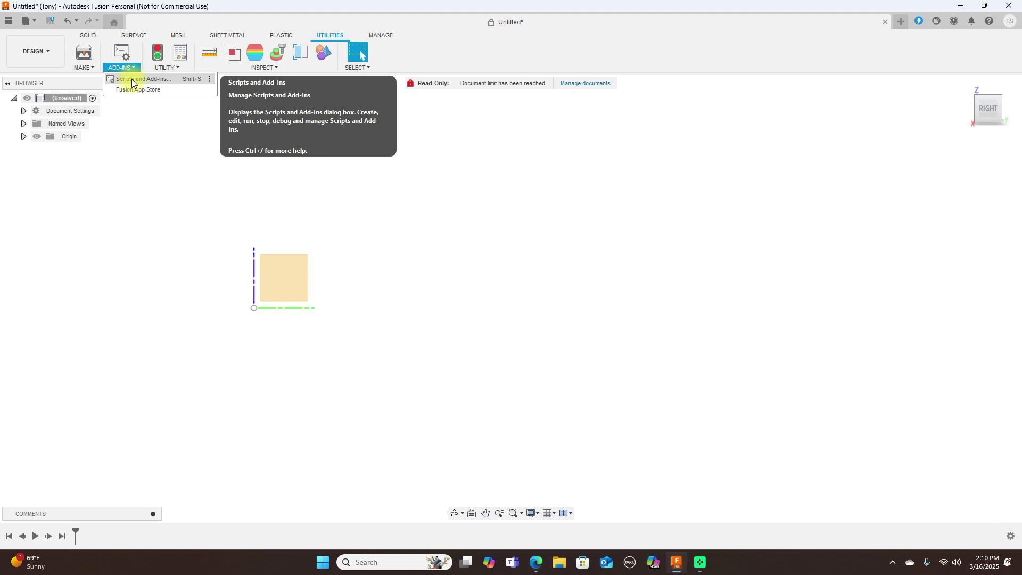
- Run Airfoil_DAT_to_Spline_v2.0 on the YZ plane and import the test DAT file as NACA_0015_1.0
click(132, 79)
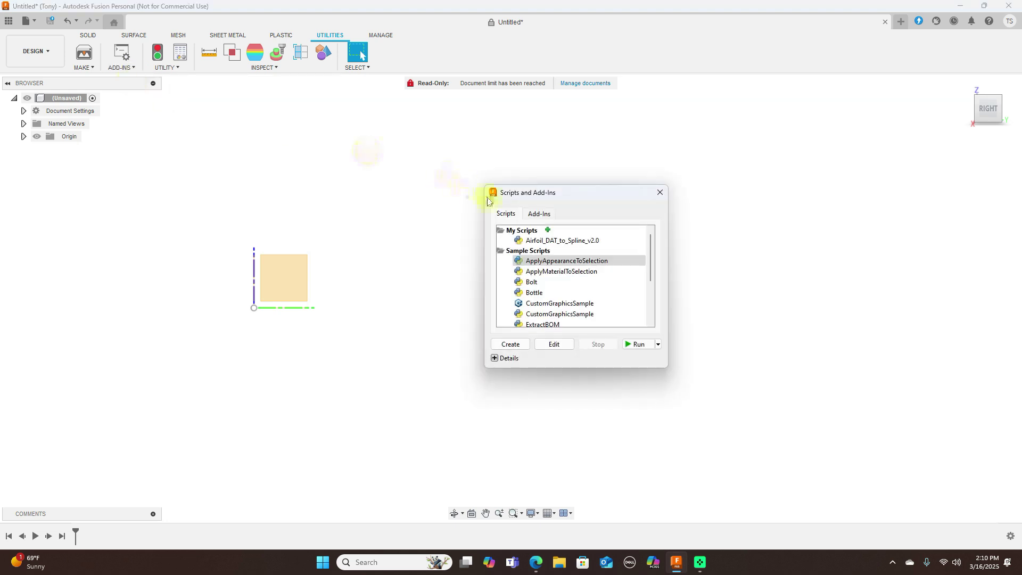
click(548, 242)
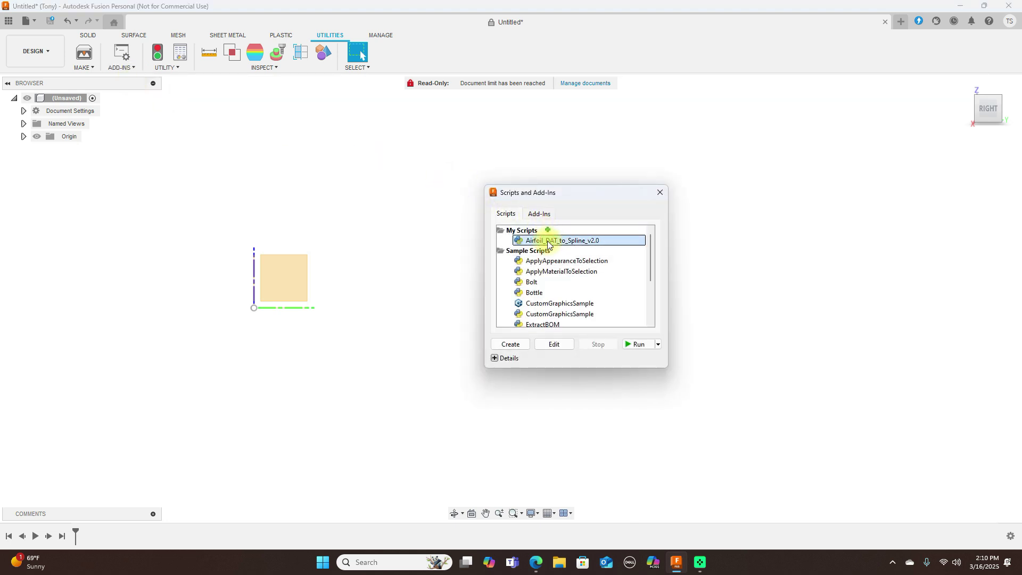
click(638, 345)
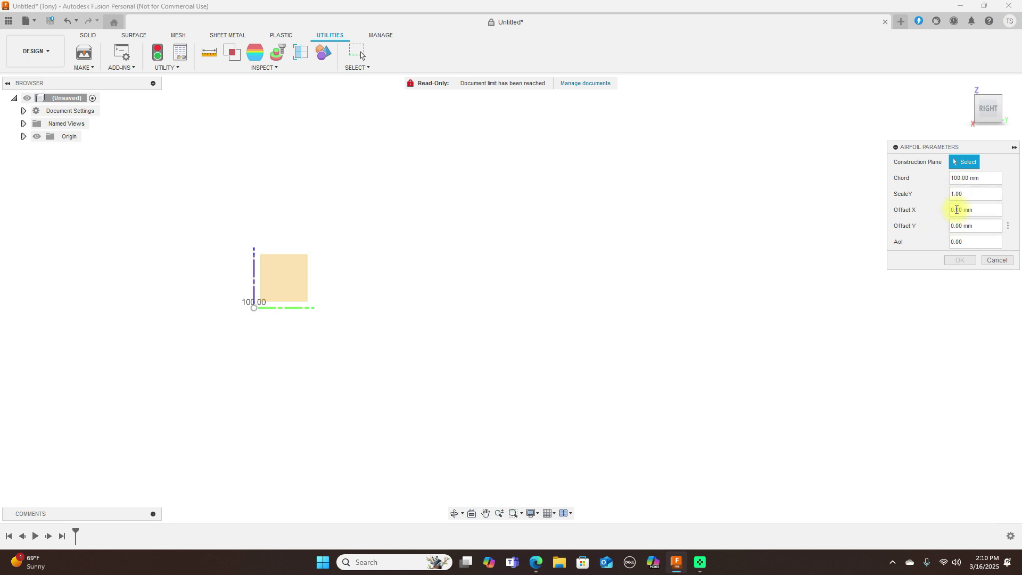
click(293, 278)
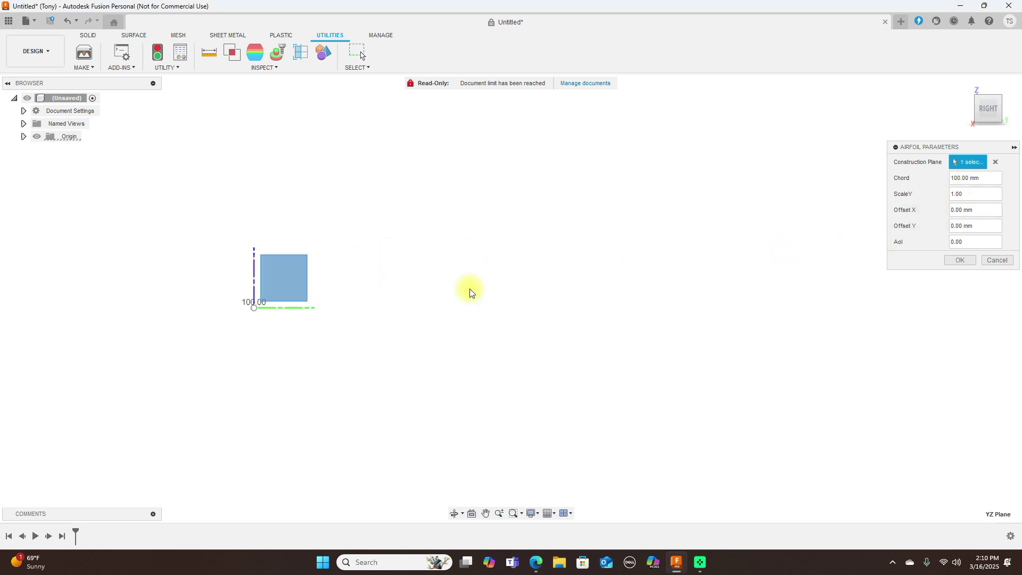
middle_drag(468, 287, 693, 291)
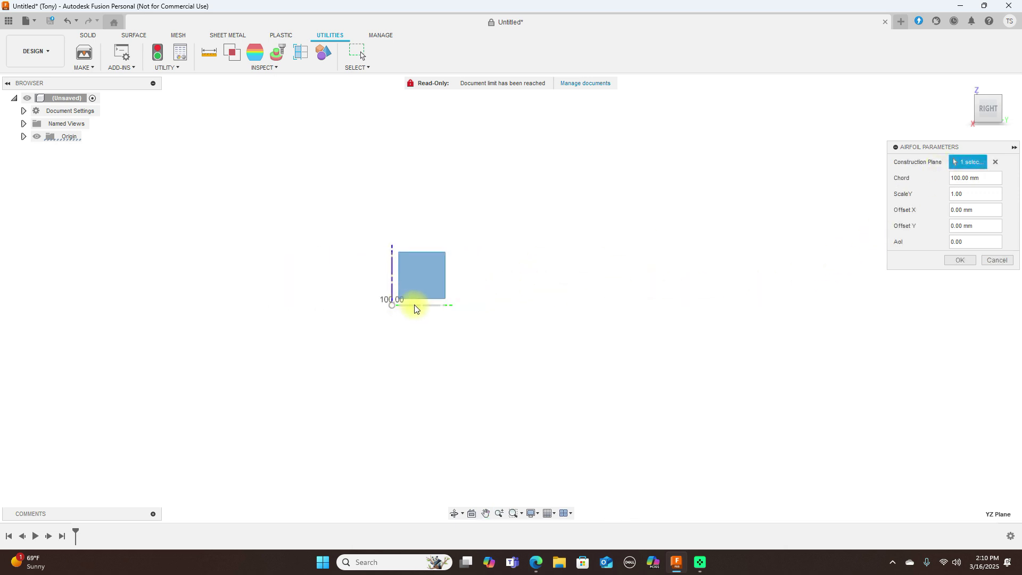
click(955, 261)
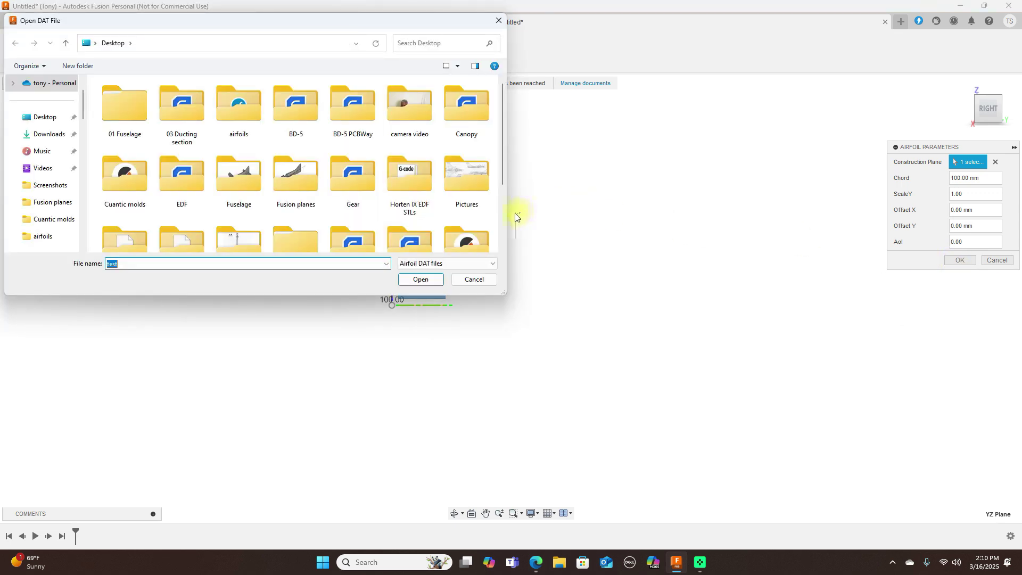
click(503, 219)
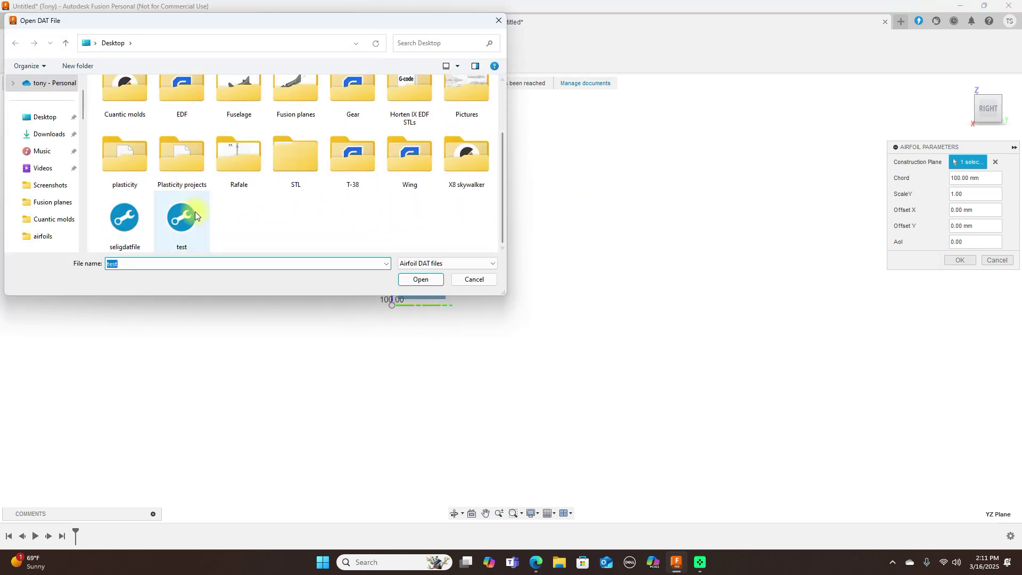
click(176, 222)
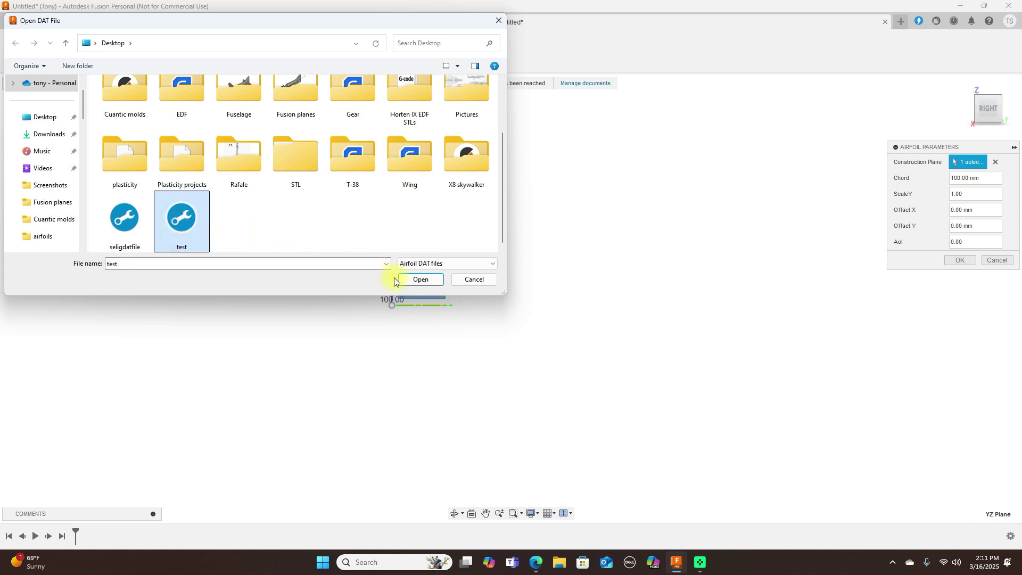
click(420, 279)
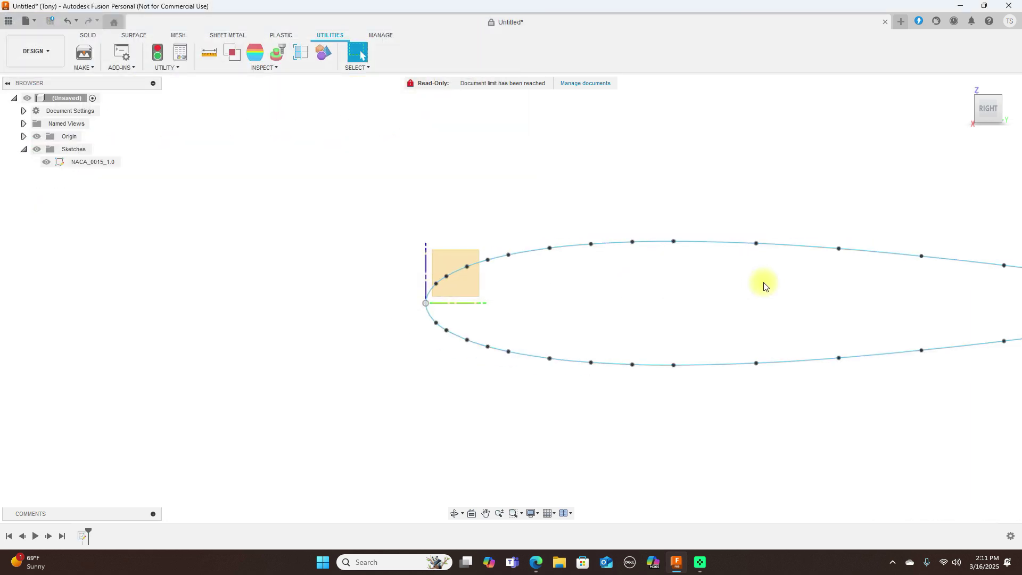
scroll(701, 176, up, 3)
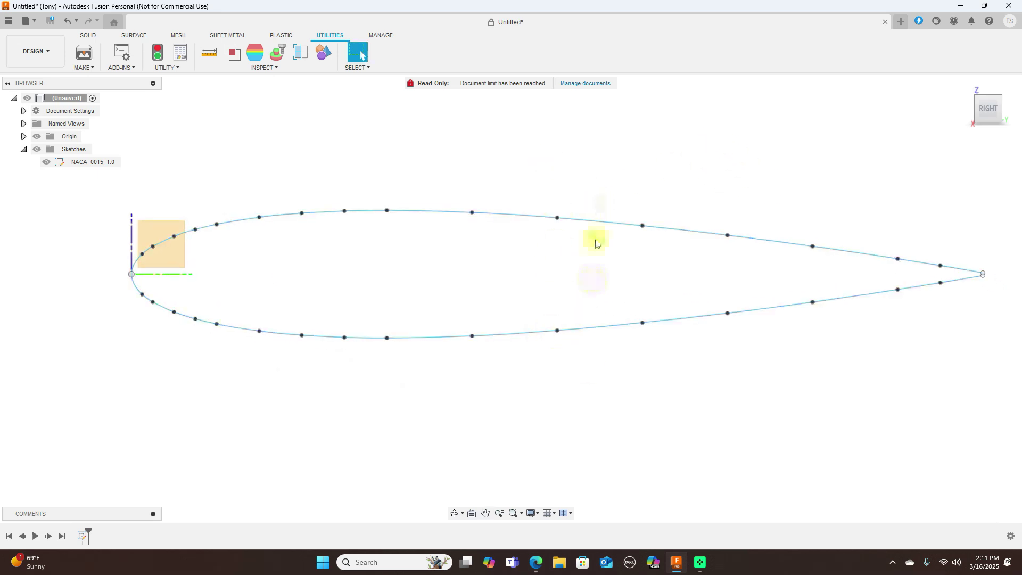
scroll(883, 301, up, 3)
middle_drag(944, 323, 666, 318)
scroll(667, 318, up, 3)
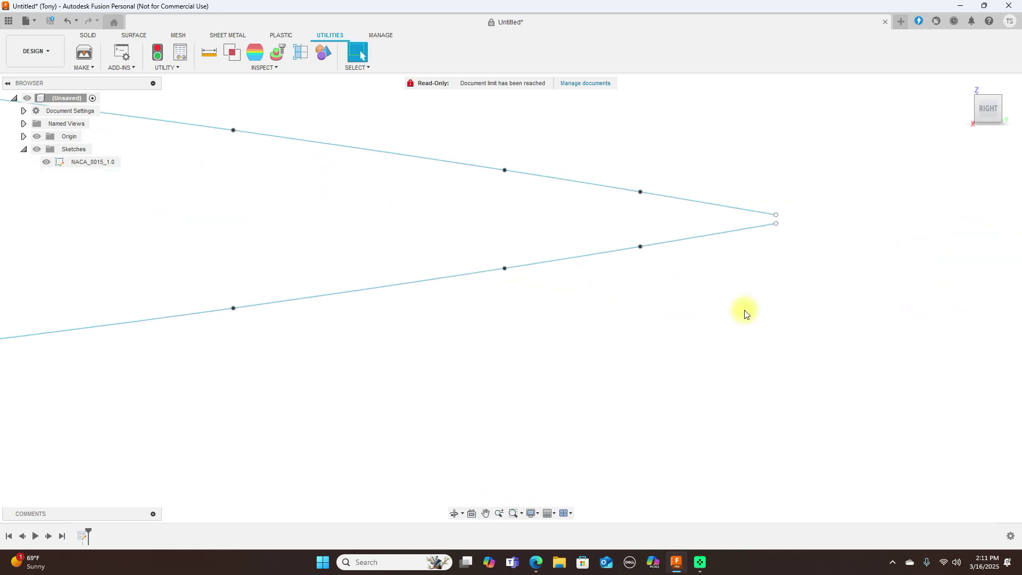
middle_drag(744, 312, 733, 330)
scroll(733, 333, up, 1)
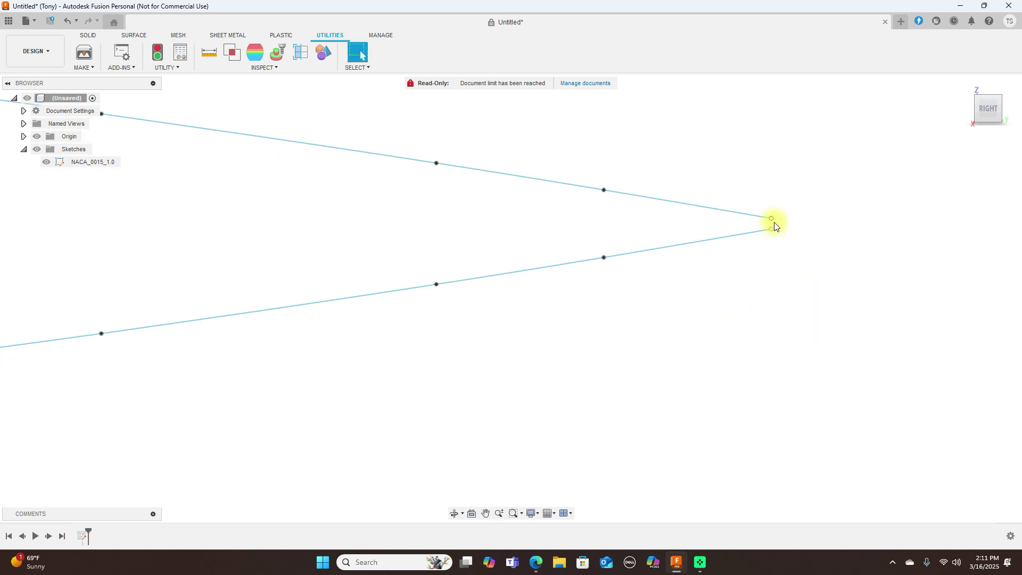
scroll(792, 263, down, 2)
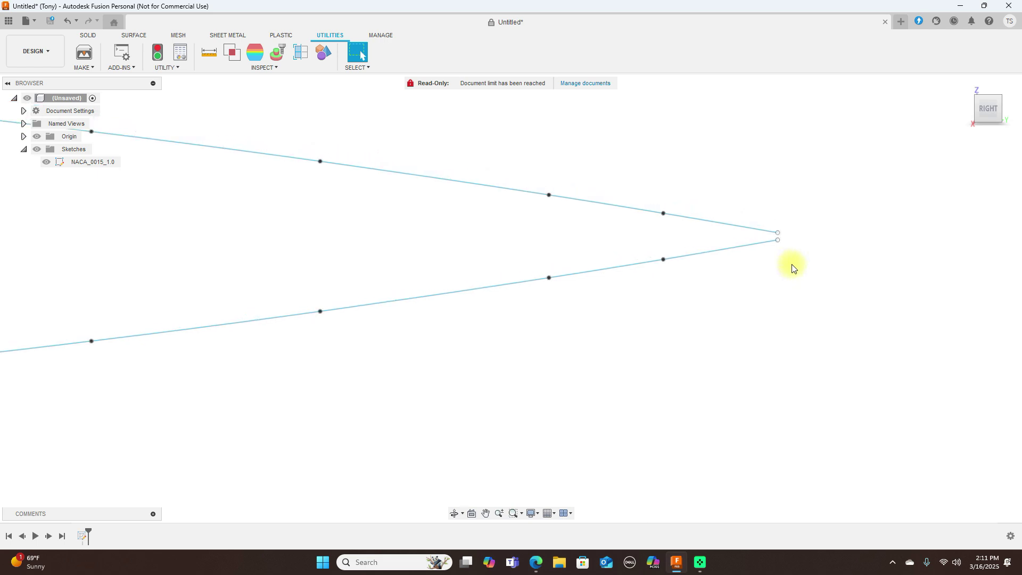
scroll(792, 263, up, 1)
middle_drag(792, 265, 815, 336)
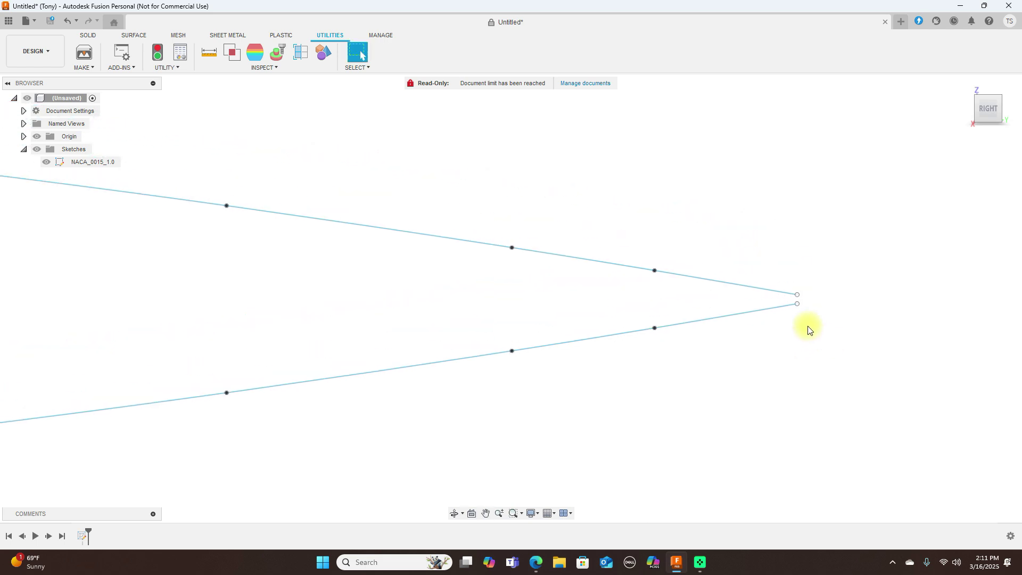
scroll(828, 335, down, 1)
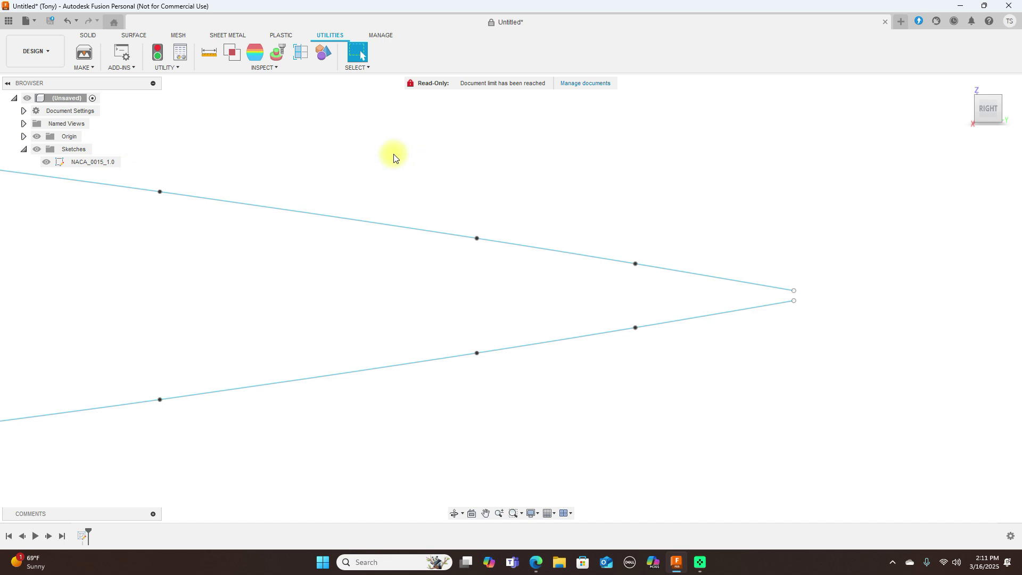
right_click(89, 162)
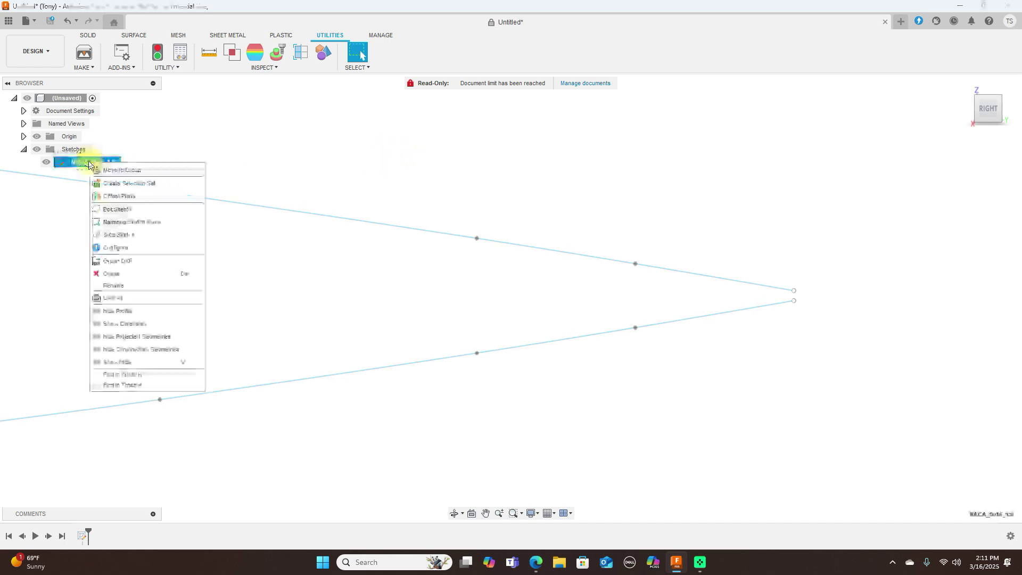
- In the NACA_0015_1.0 sketch, draw a vertical line closing the trailing-edge gap
click(105, 212)
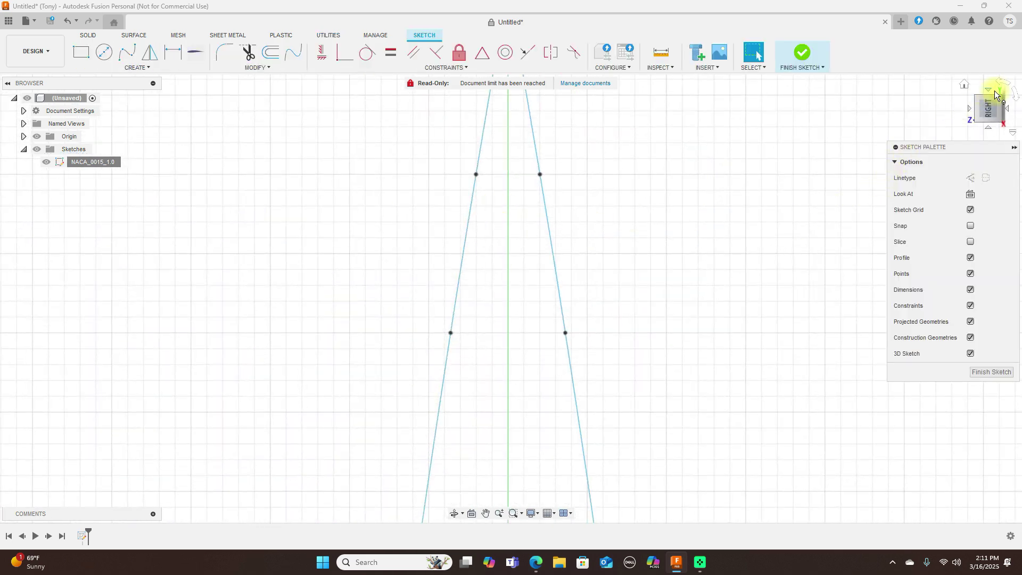
click(1014, 96)
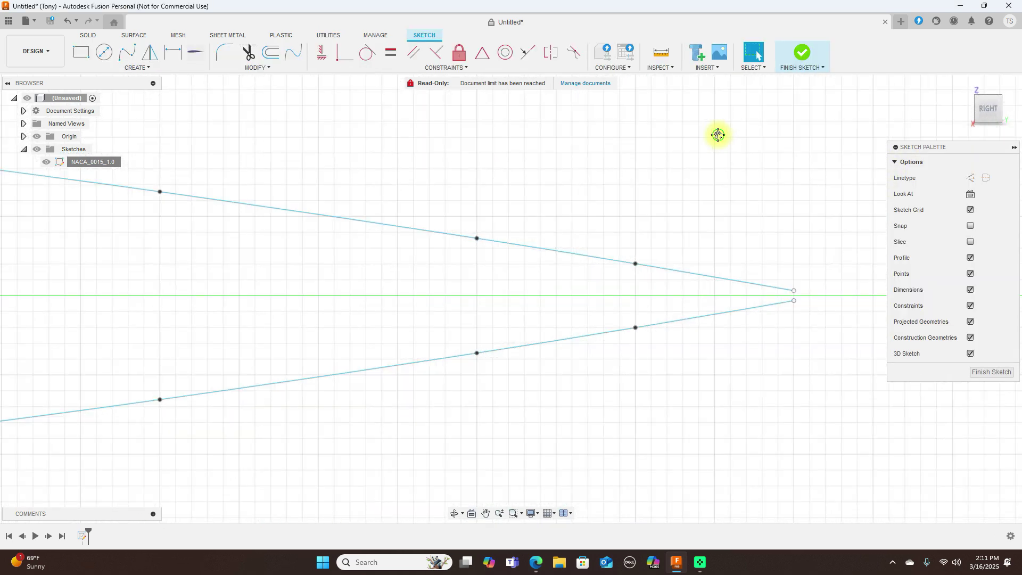
scroll(685, 176, up, 3)
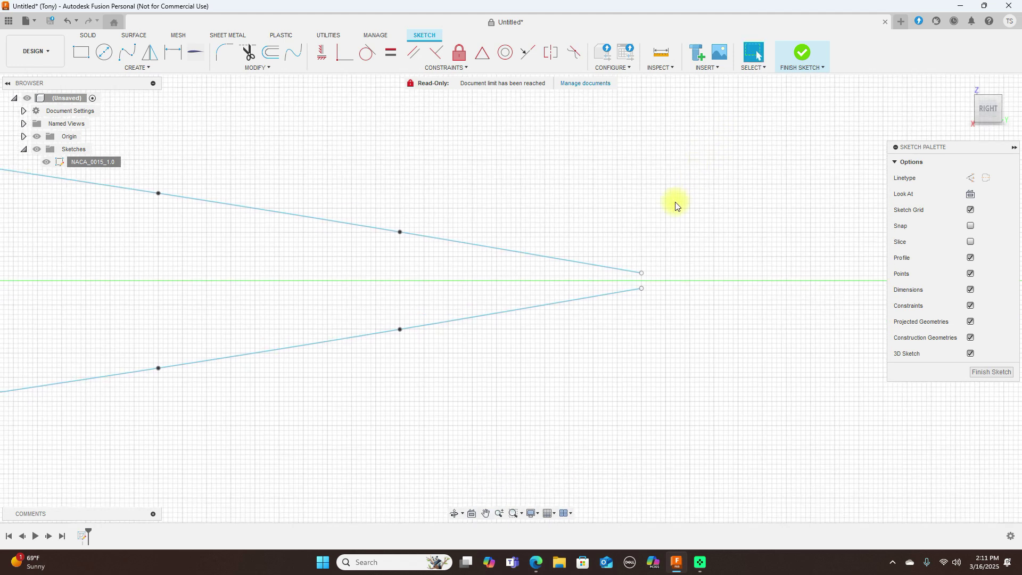
scroll(676, 205, up, 2)
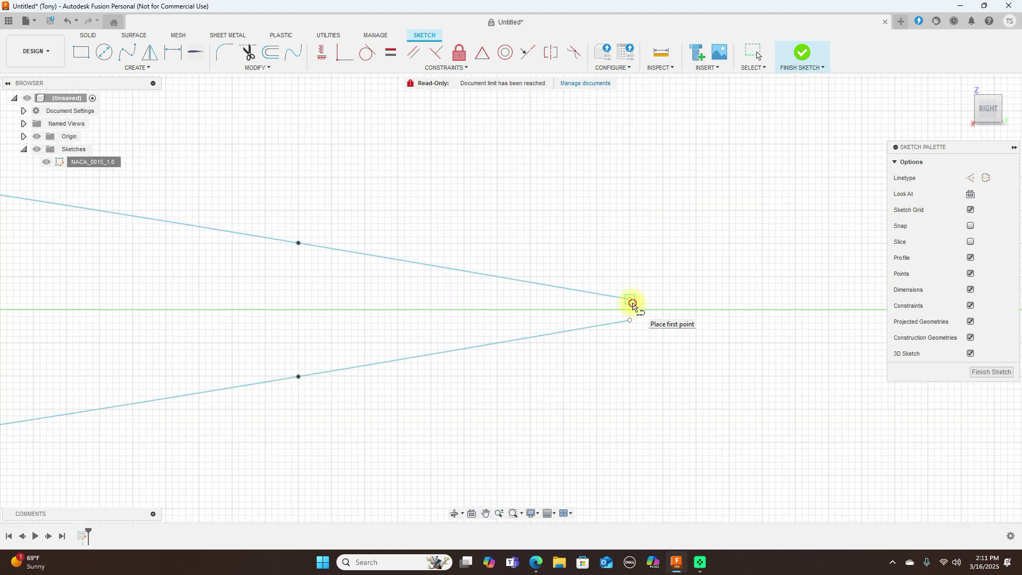
click(632, 303)
click(631, 320)
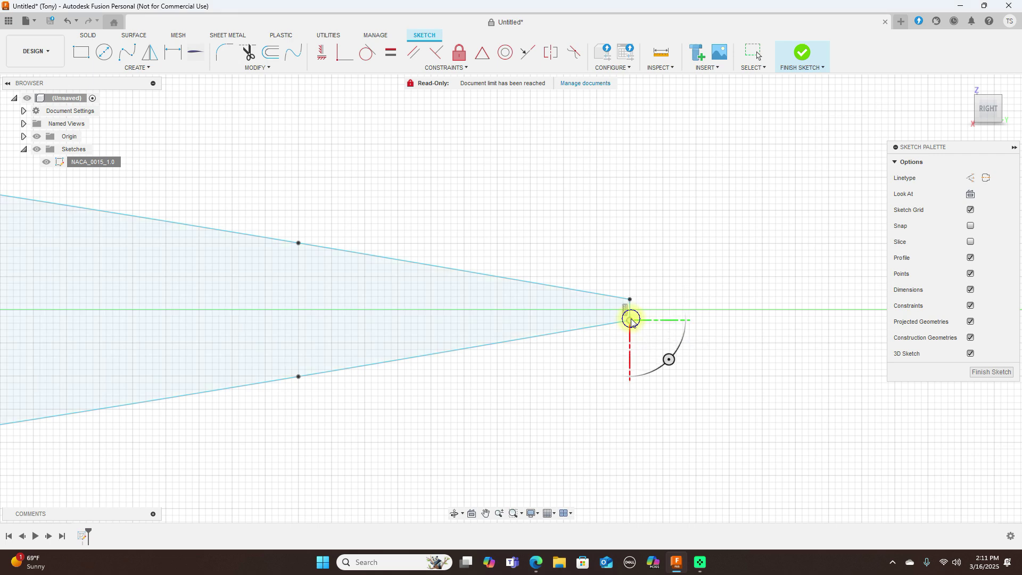
right_click(631, 319)
click(656, 321)
- Zoom out to show the whole airfoil and finish the sketch
scroll(657, 320, down, 2)
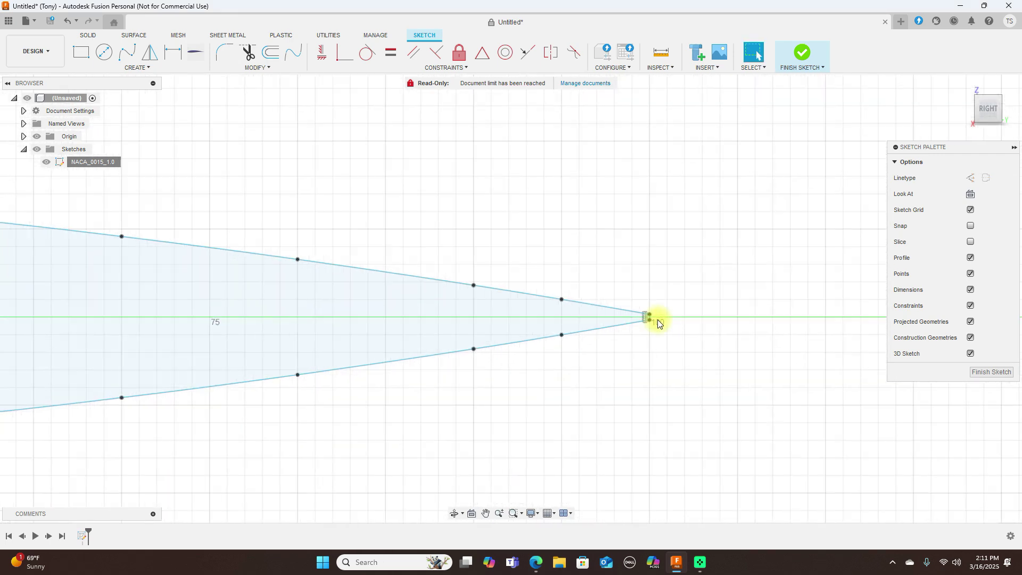
scroll(658, 318, down, 5)
middle_drag(605, 221, 685, 183)
scroll(686, 184, up, 3)
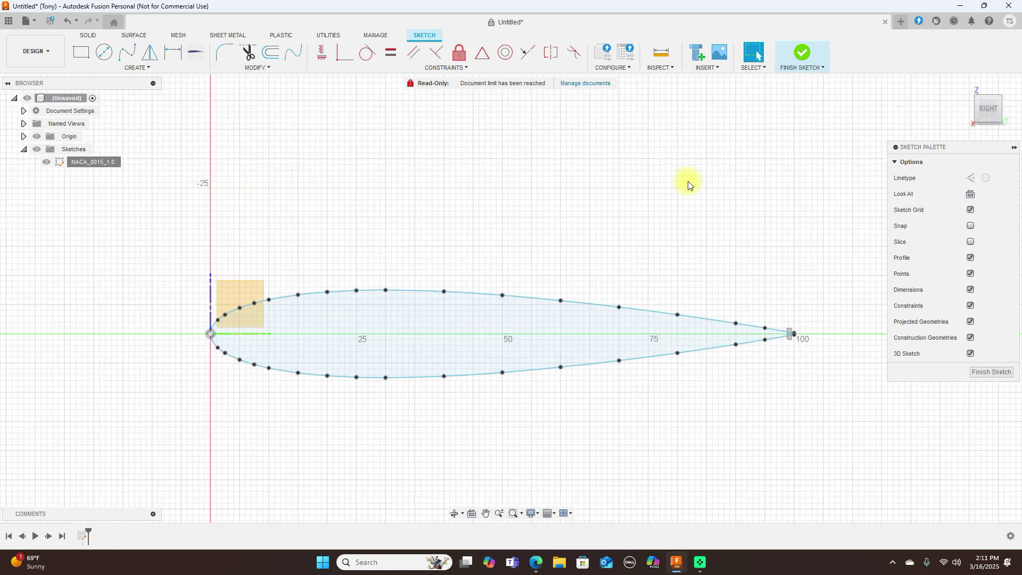
click(812, 55)
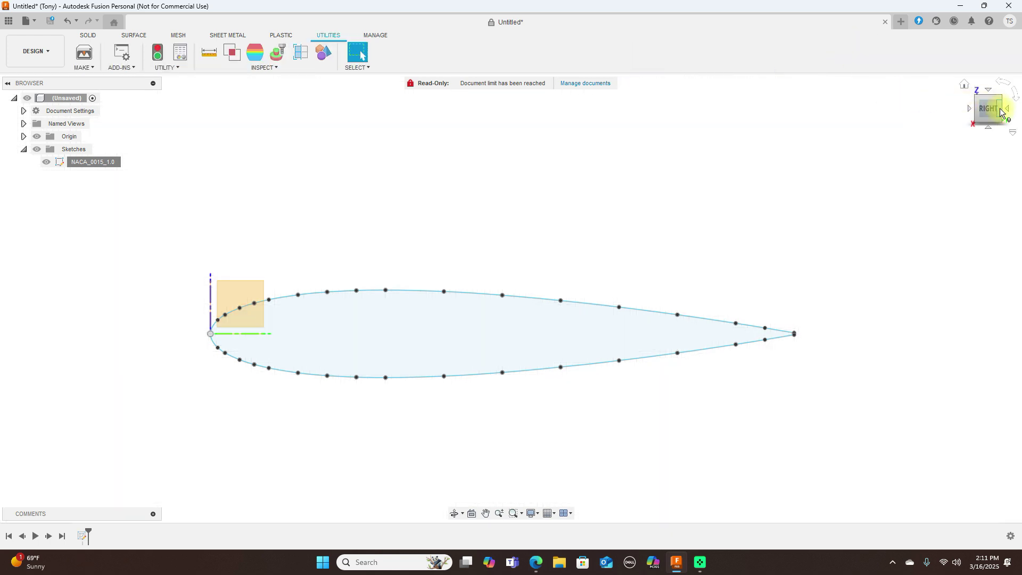
- Preview a 41 mm extrusion of the airfoil profile, cancel it, and select the NACA_0015_1.0 sketch
drag(1001, 112, 929, 123)
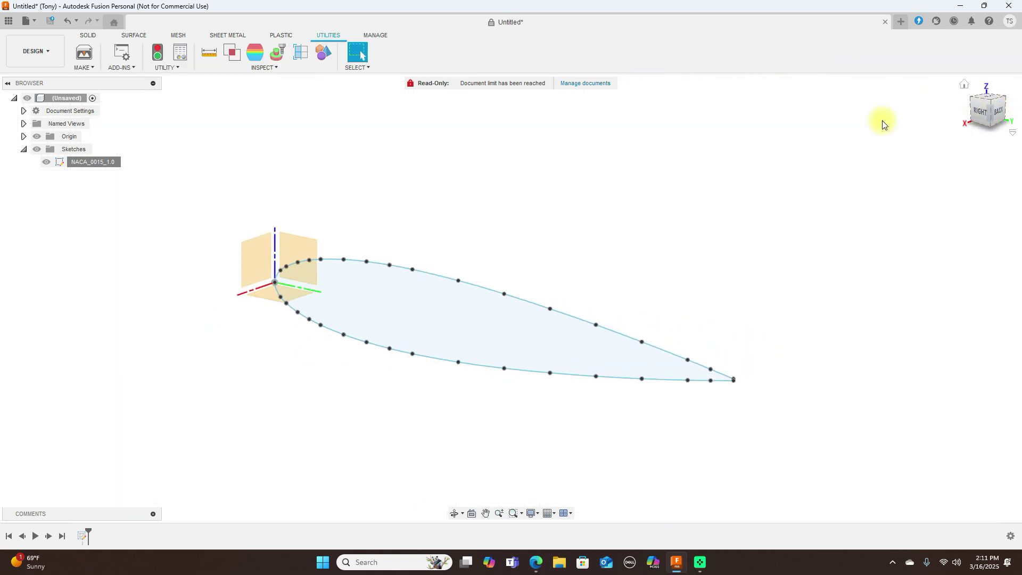
key(e)
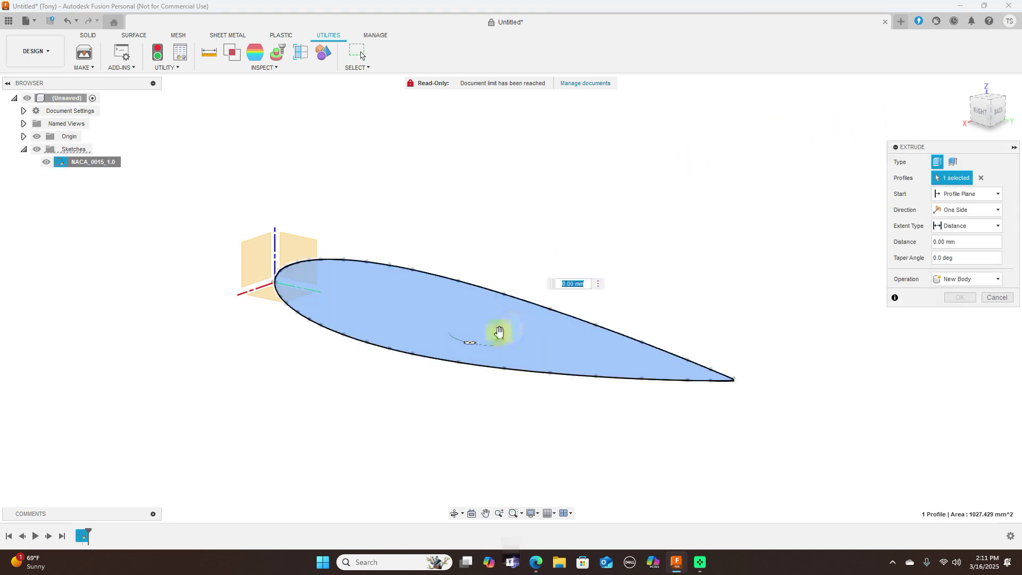
drag(499, 332, 596, 292)
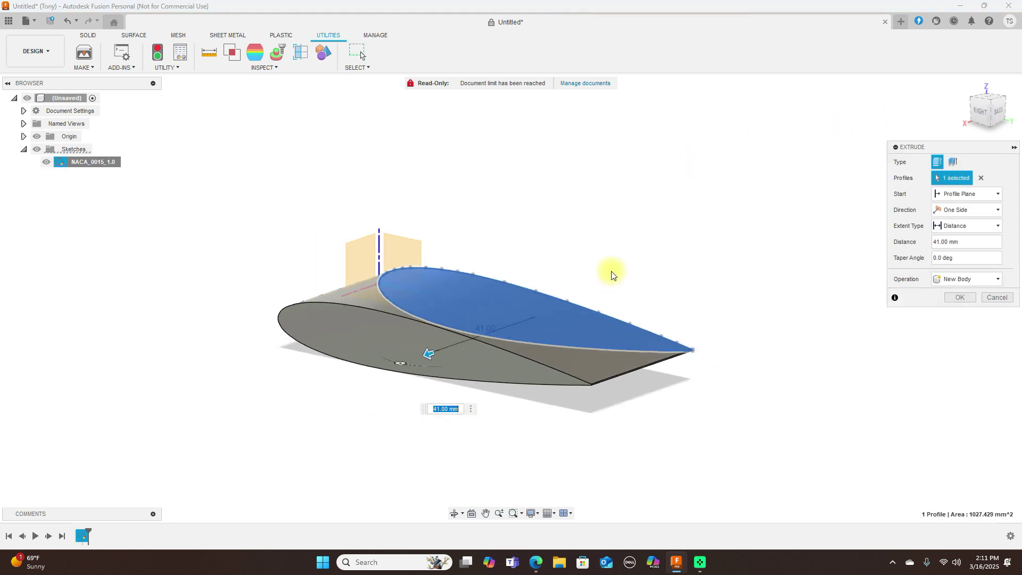
mouse_move(995, 109)
mouse_down()
mouse_move(1011, 117)
mouse_move(1015, 149)
mouse_move(886, 96)
mouse_move(988, 125)
mouse_move(1004, 164)
mouse_up()
click(1010, 301)
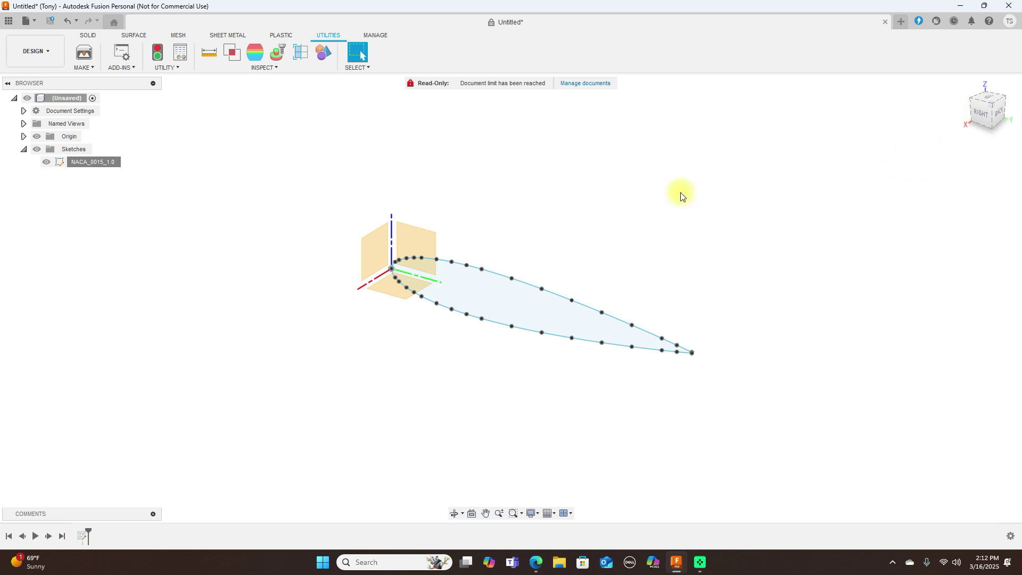
click(85, 163)
- Delete the NACA_0015_1.0 sketch and set the view to the RIGHT side
right_click(84, 164)
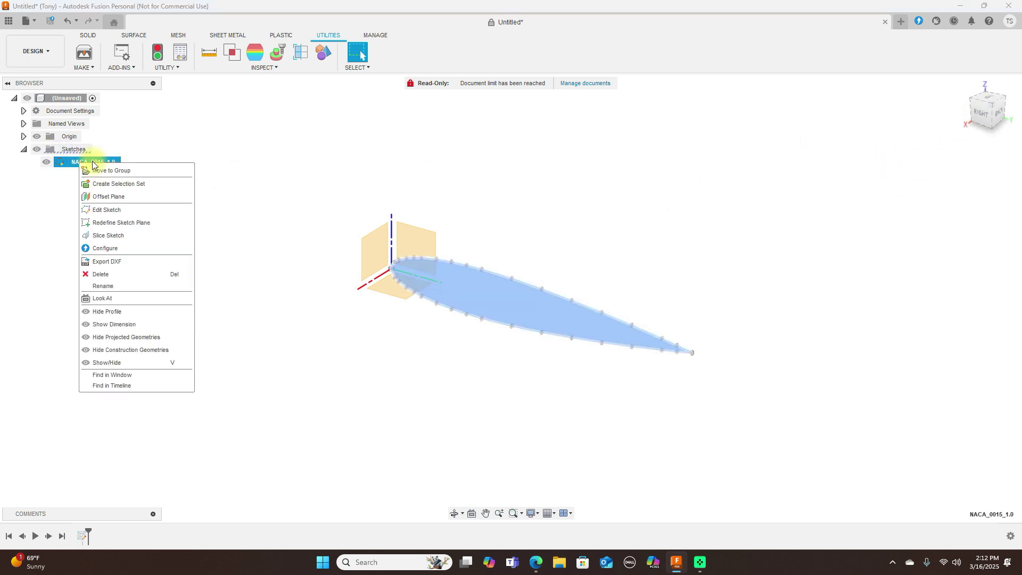
click(107, 274)
click(982, 118)
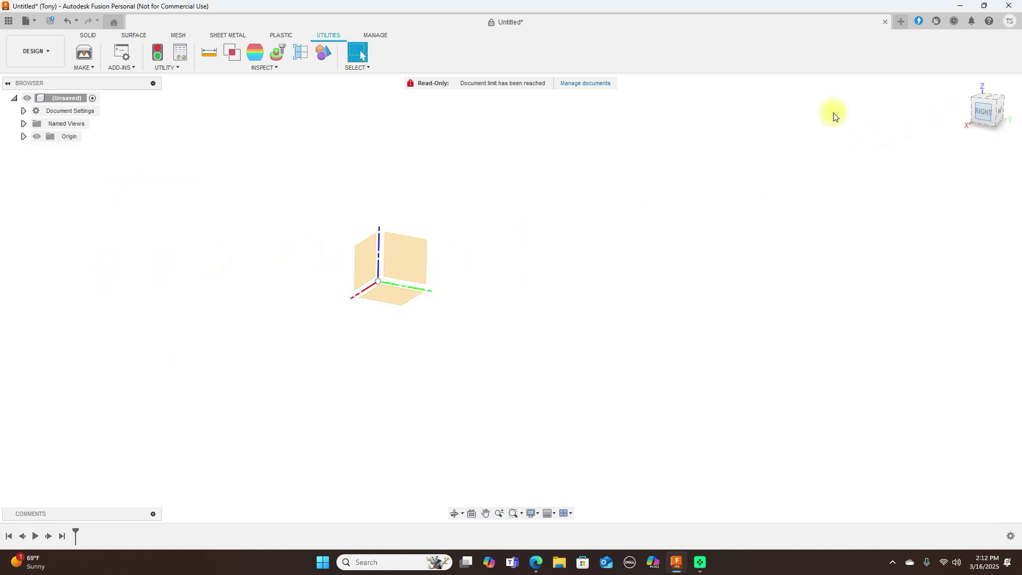
click(91, 37)
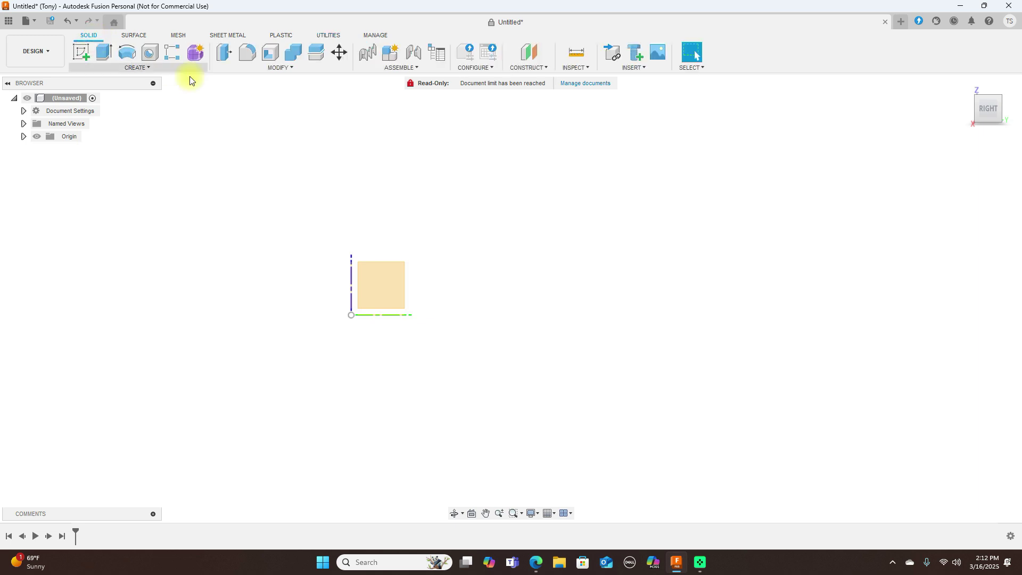
- Start a new sketch on the YZ plane with origin planes hidden and the origin shifted left
click(387, 288)
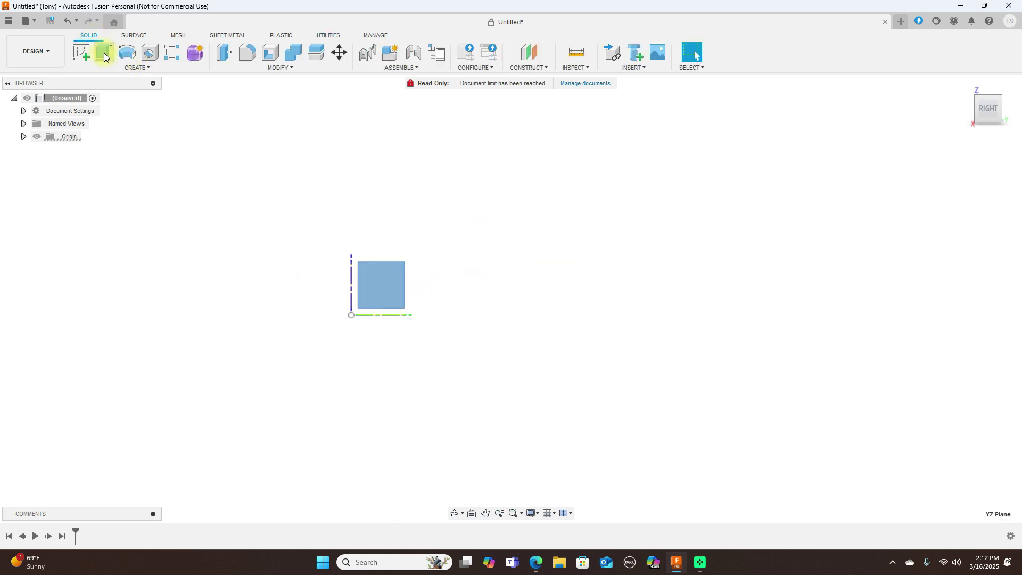
click(78, 52)
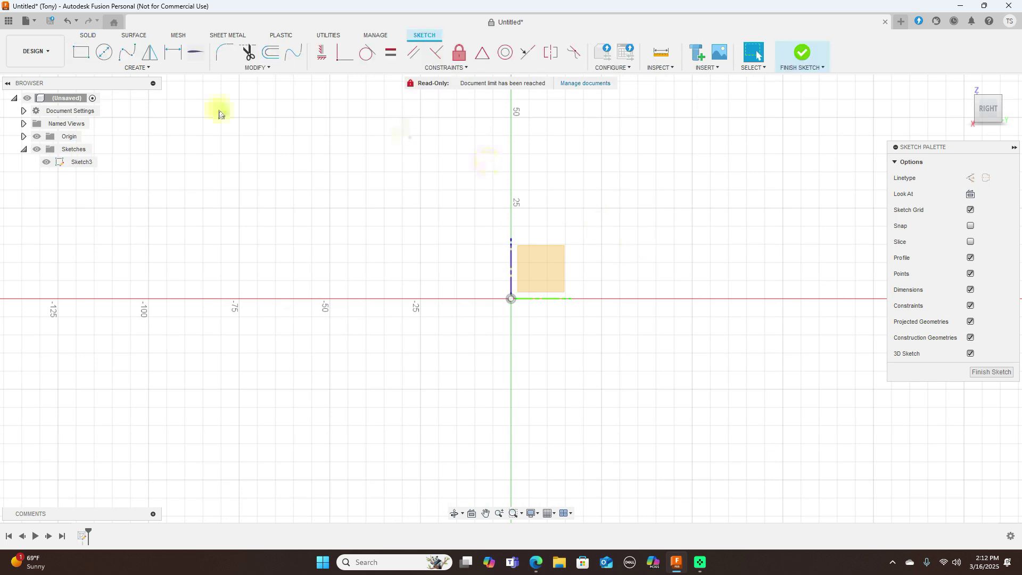
click(37, 136)
scroll(539, 208, up, 1)
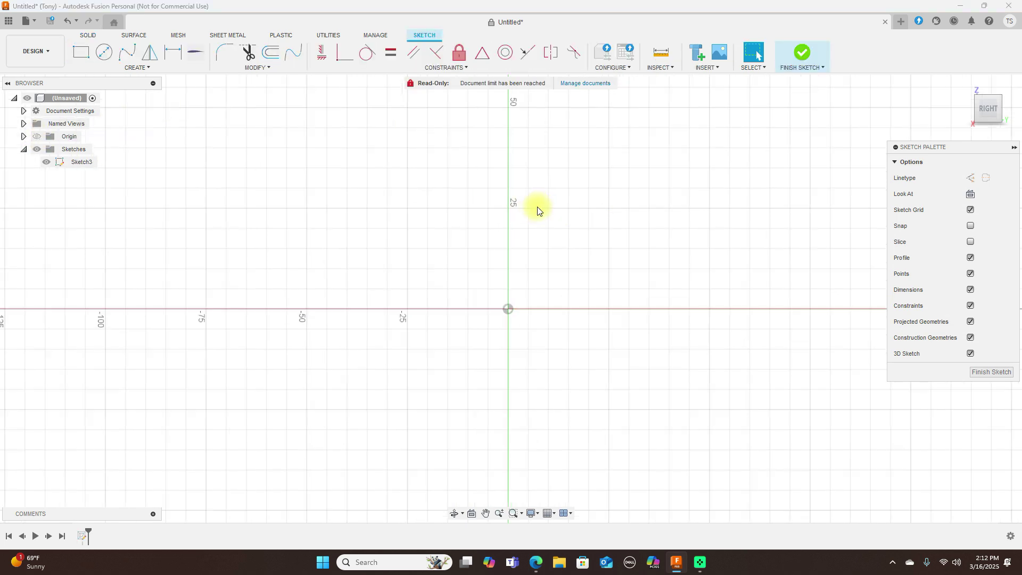
mouse_move(458, 178)
middle_down()
mouse_move(421, 187)
mouse_move(440, 274)
middle_up()
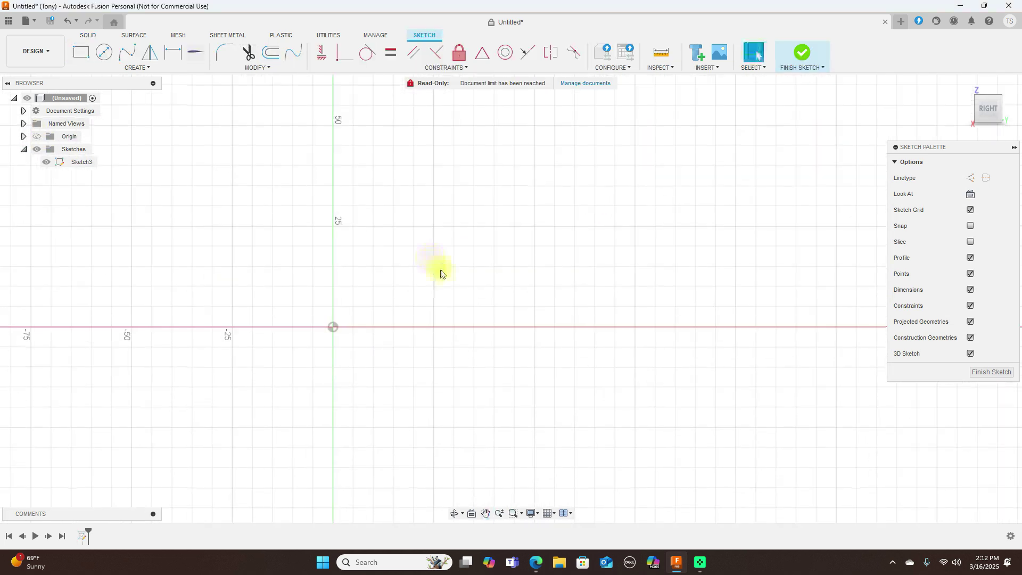
- Begin a fit-point spline above the origin tracing the nose, canopy and fuselage top
click(127, 52)
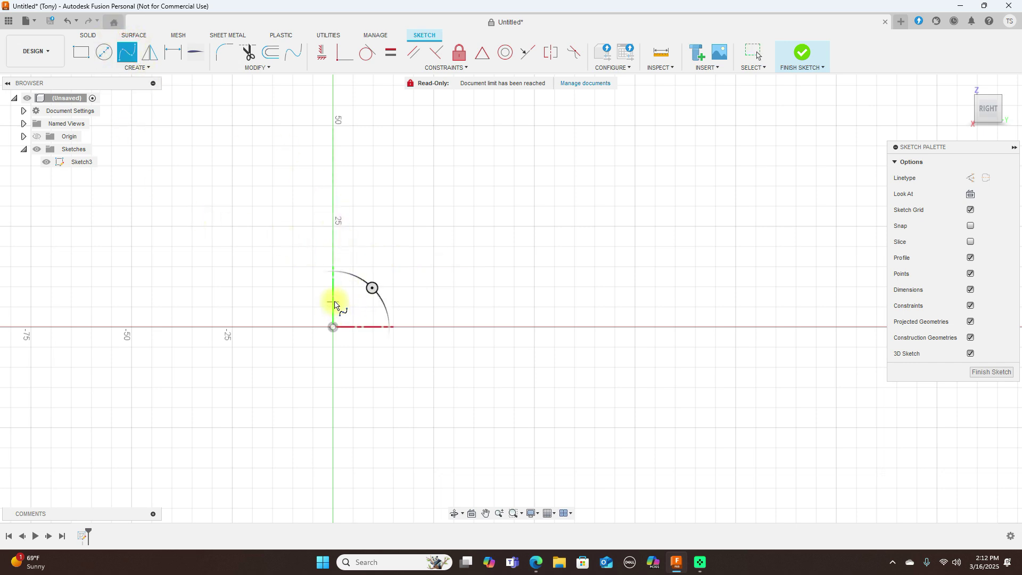
click(333, 302)
click(399, 262)
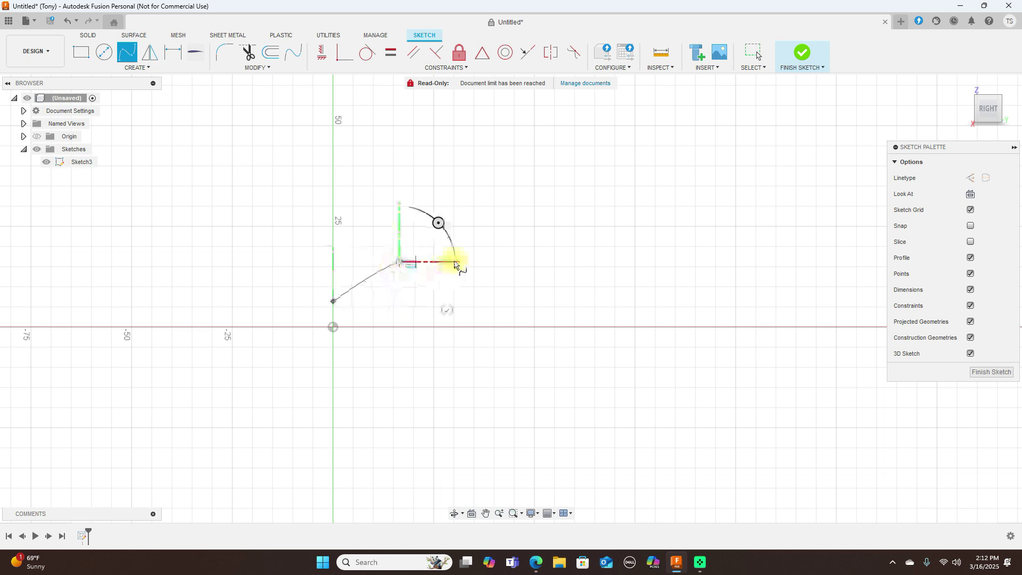
click(474, 256)
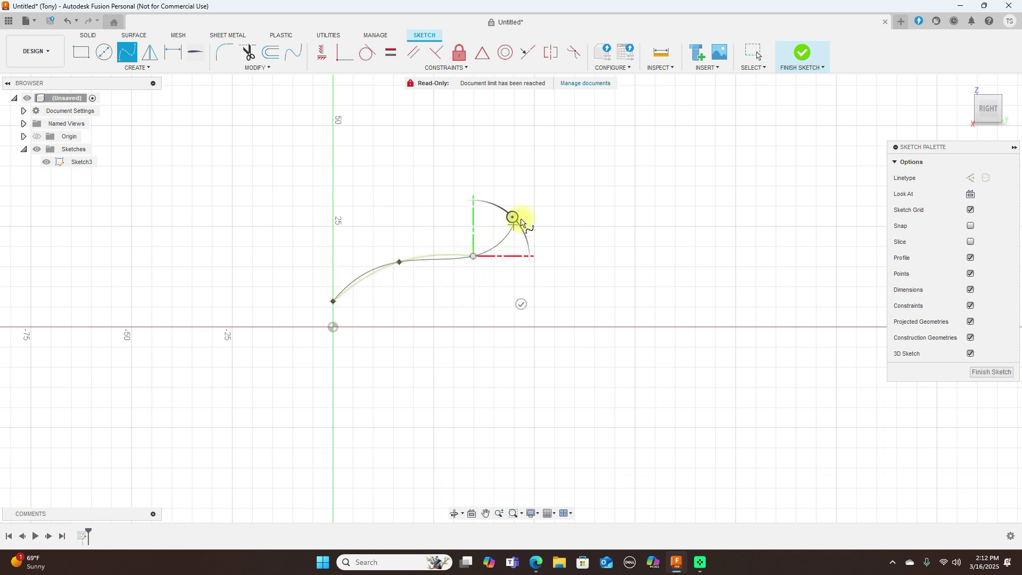
click(524, 217)
scroll(629, 187, up, 2)
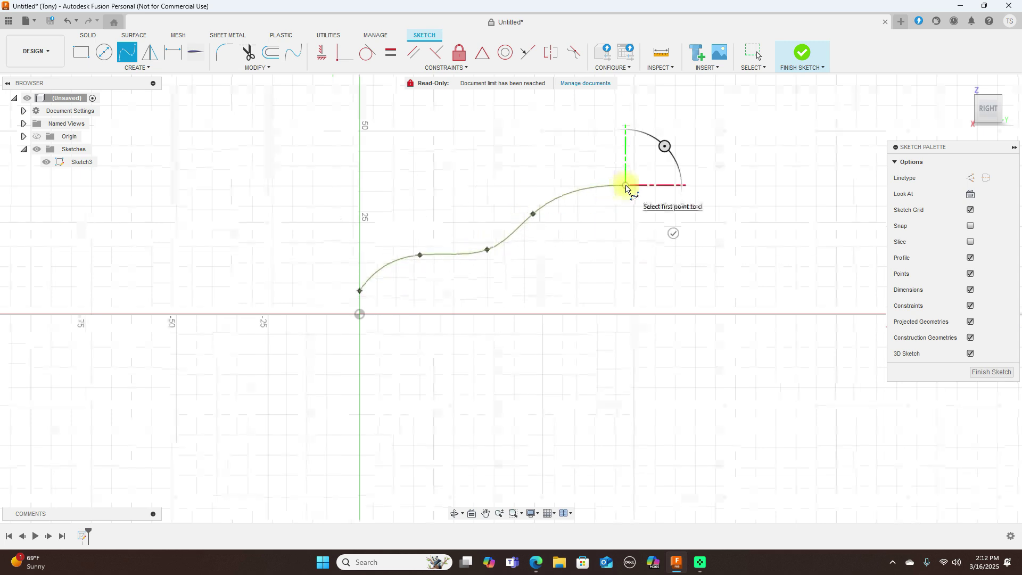
scroll(632, 187, down, 3)
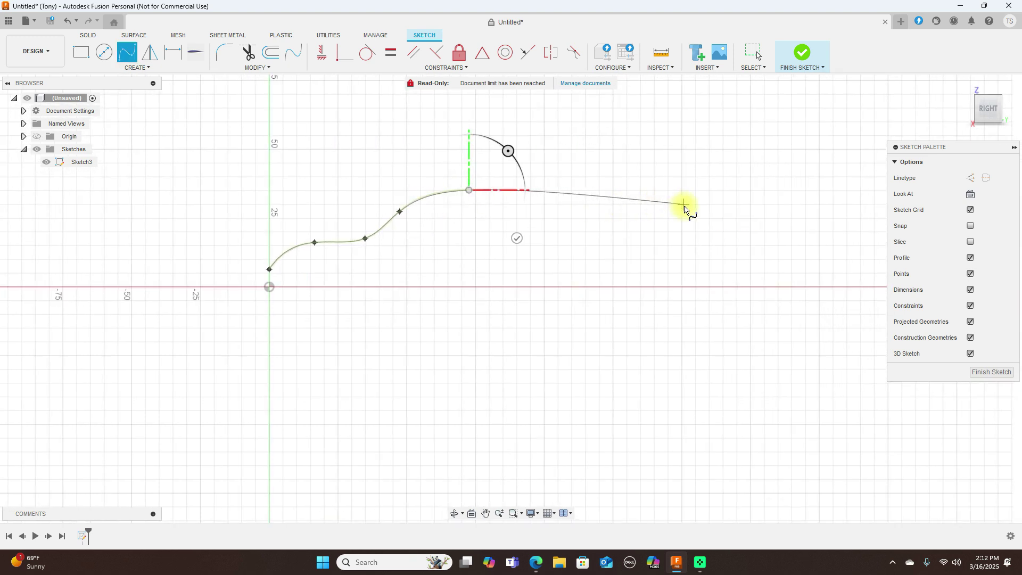
click(684, 206)
middle_drag(741, 233, 631, 233)
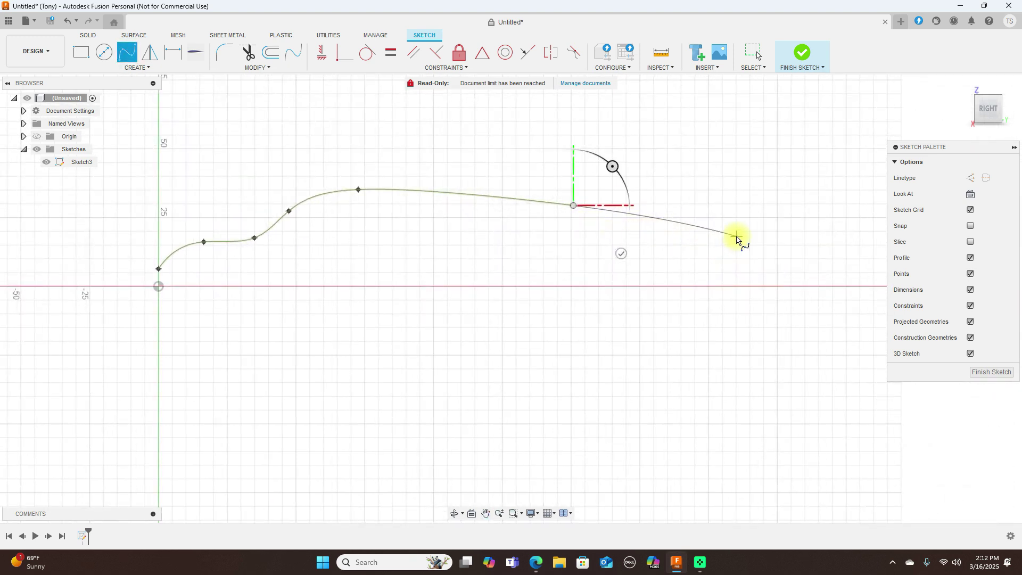
- Continue the spline over the tail fin and along the belly to below the nose, then complete it
click(718, 236)
click(731, 203)
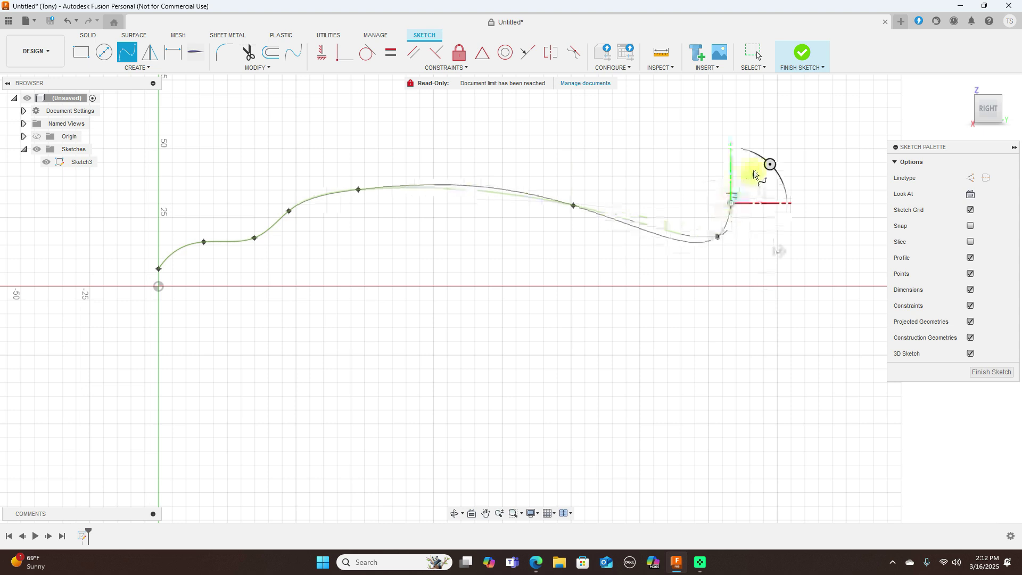
click(773, 134)
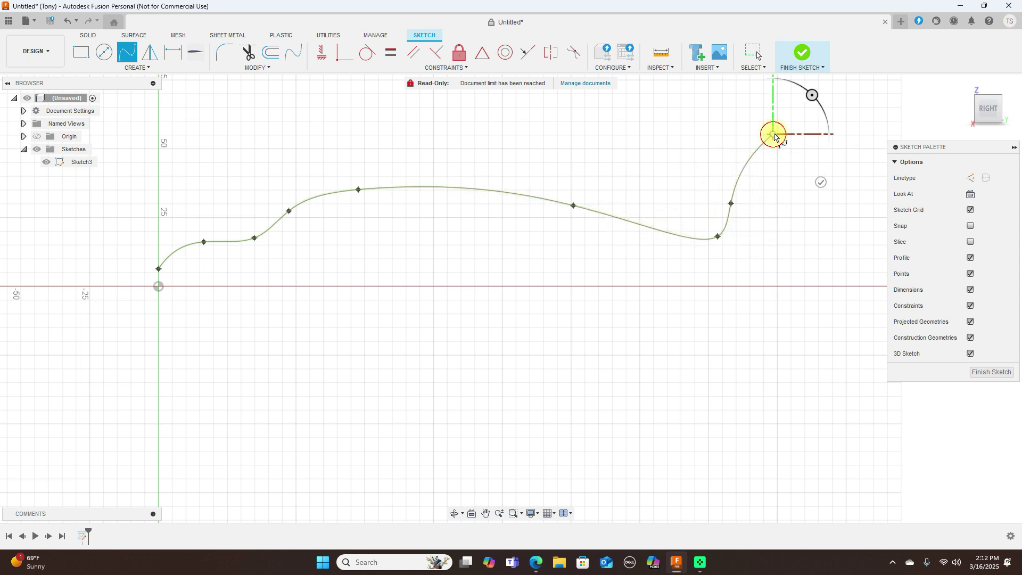
click(809, 134)
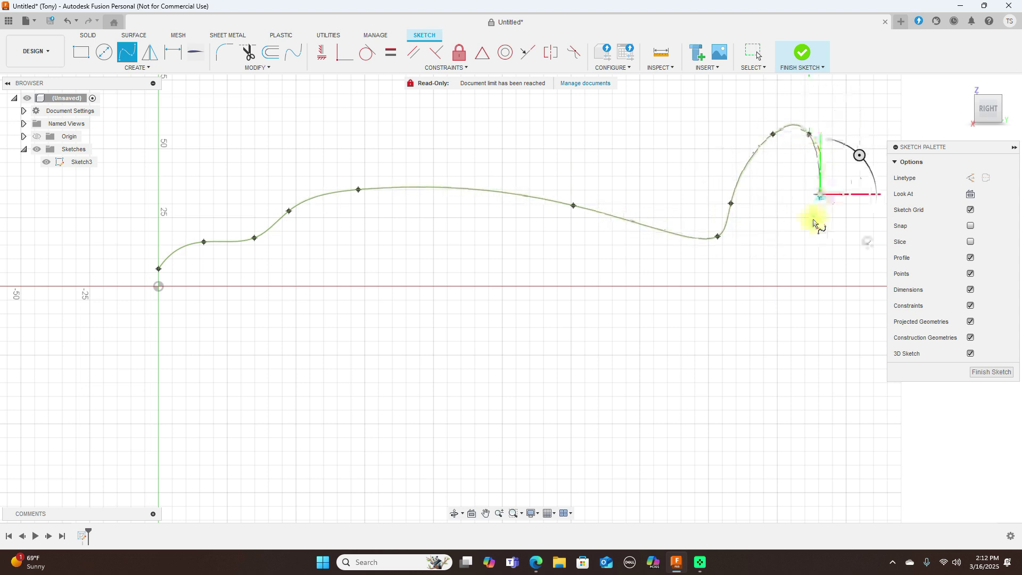
click(778, 288)
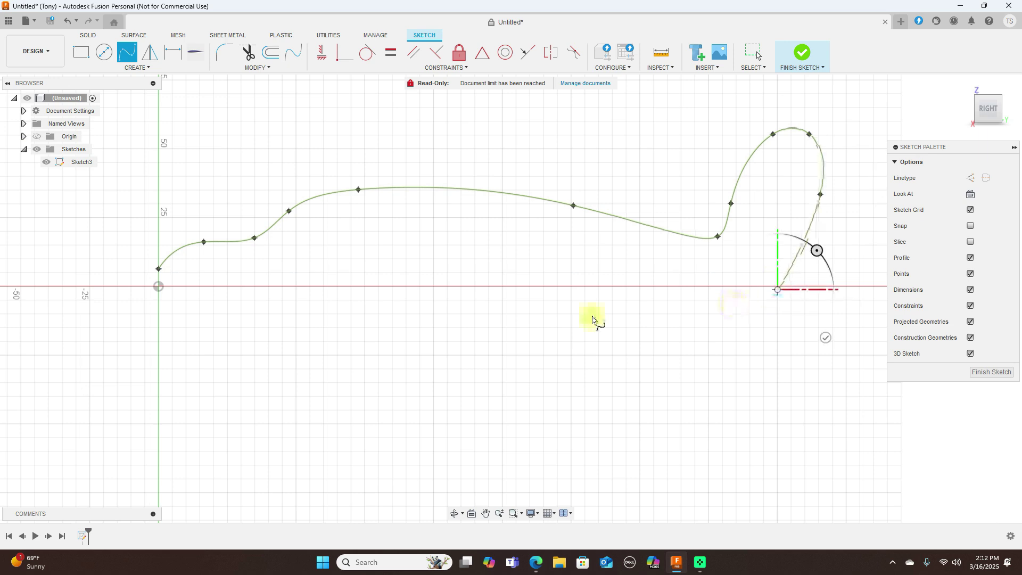
click(356, 323)
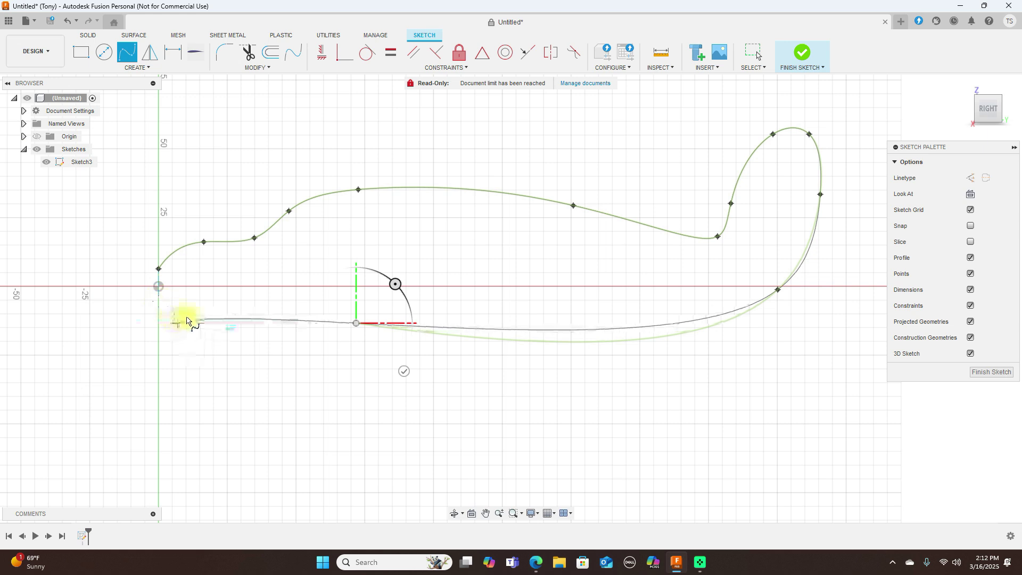
click(159, 318)
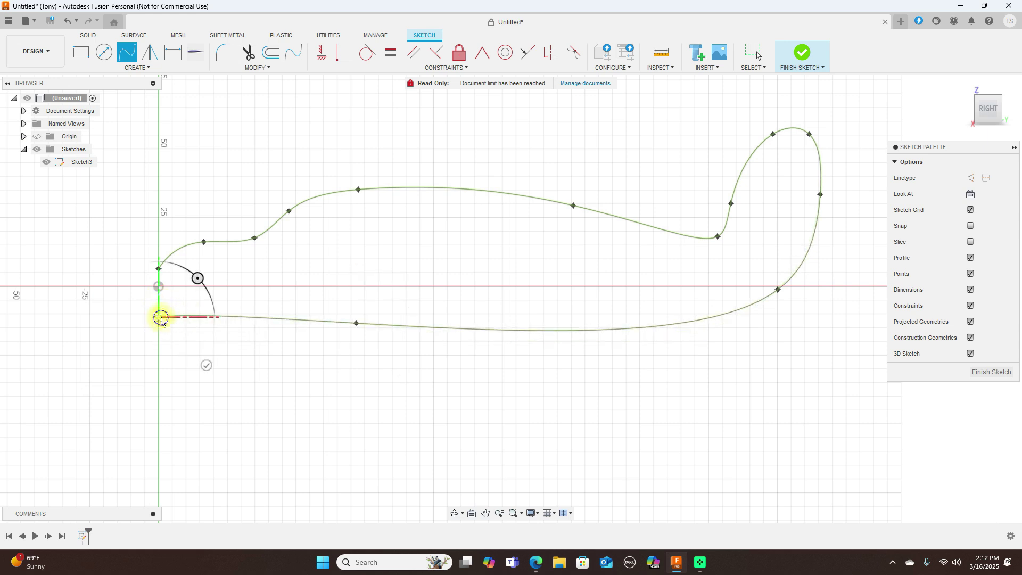
right_click(160, 317)
click(200, 322)
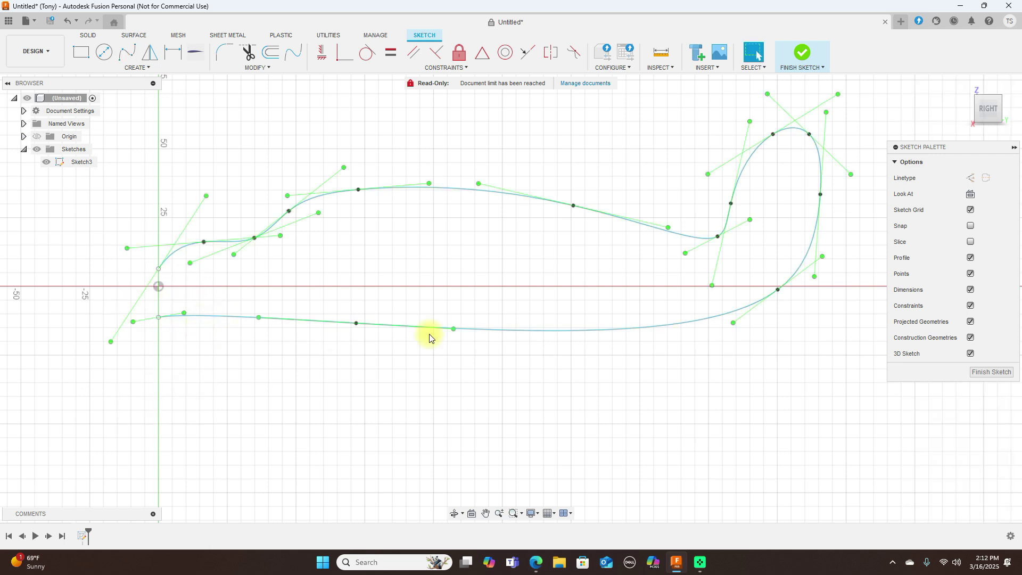
- Finish the fuselage profile sketch
scroll(548, 343, down, 4)
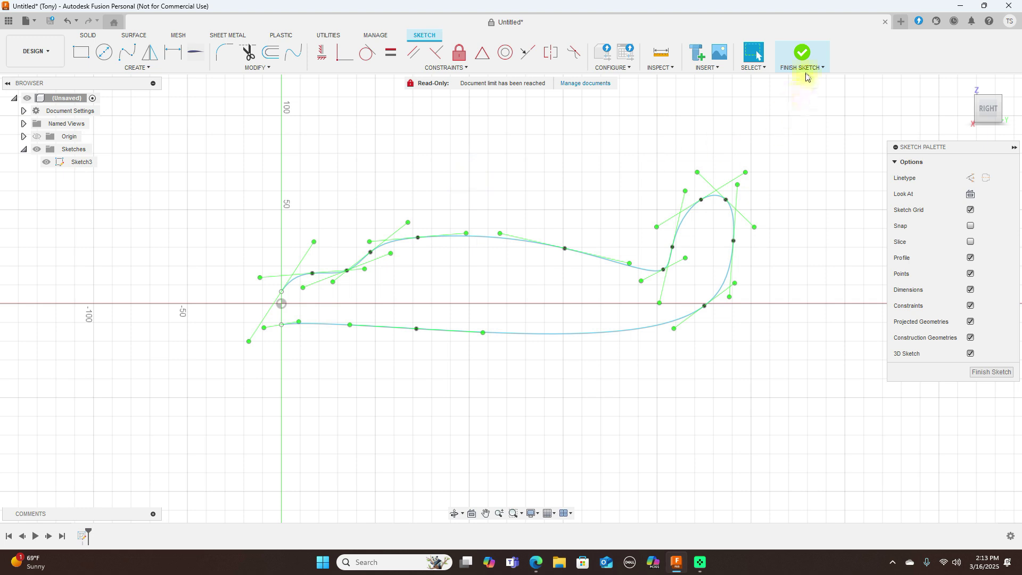
click(802, 52)
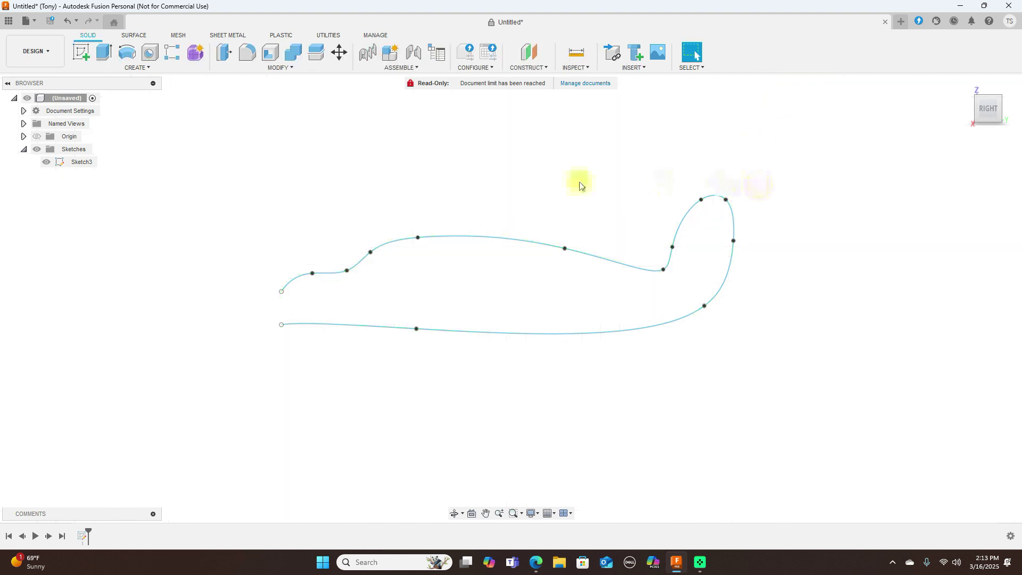
scroll(543, 184, up, 1)
scroll(577, 192, up, 1)
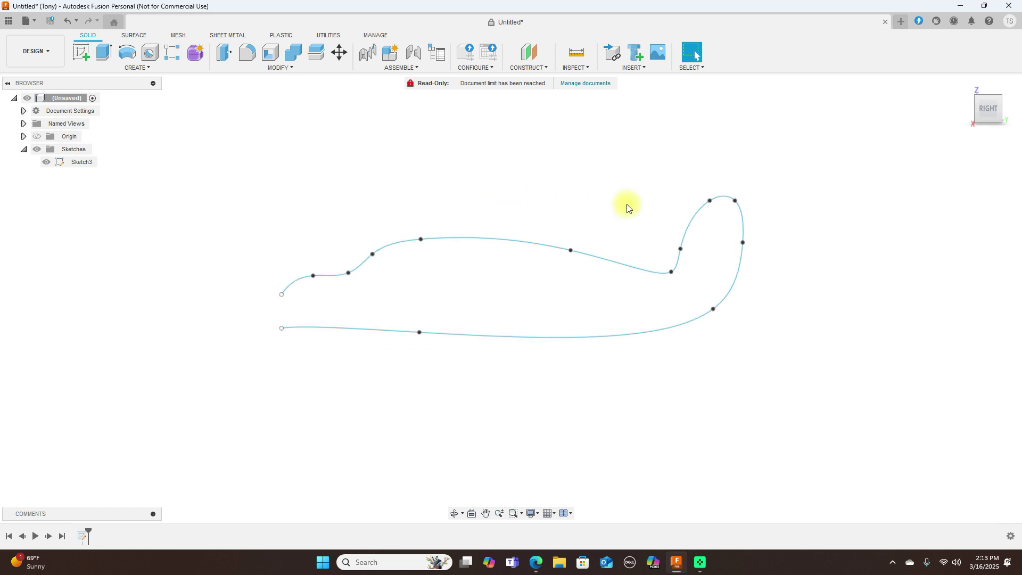
- Drag the tail and belly fit points so the spline curves flow smoothly
drag(670, 269, 650, 257)
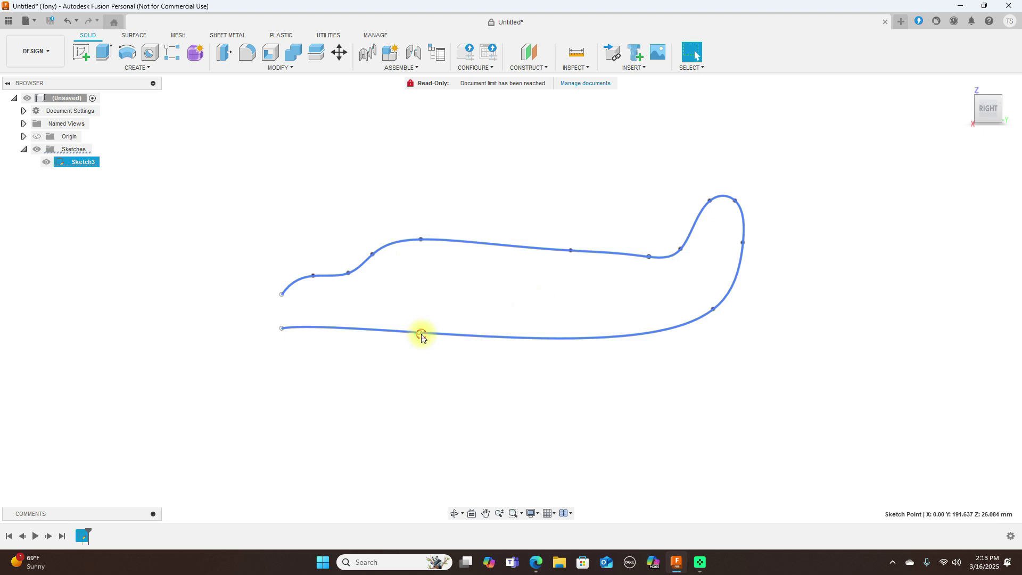
drag(422, 334, 404, 344)
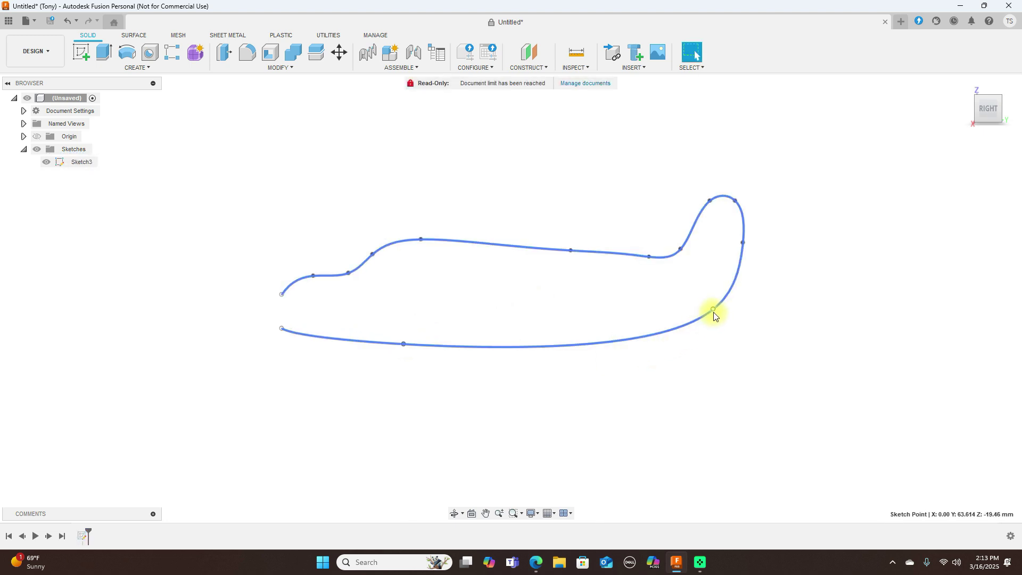
drag(713, 311, 733, 313)
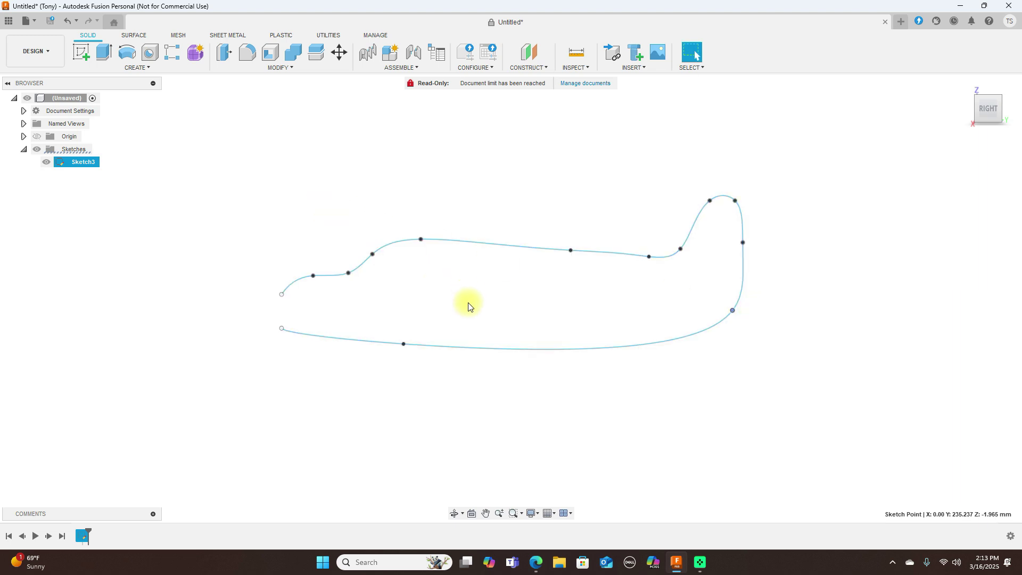
scroll(496, 296, up, 1)
scroll(504, 194, down, 2)
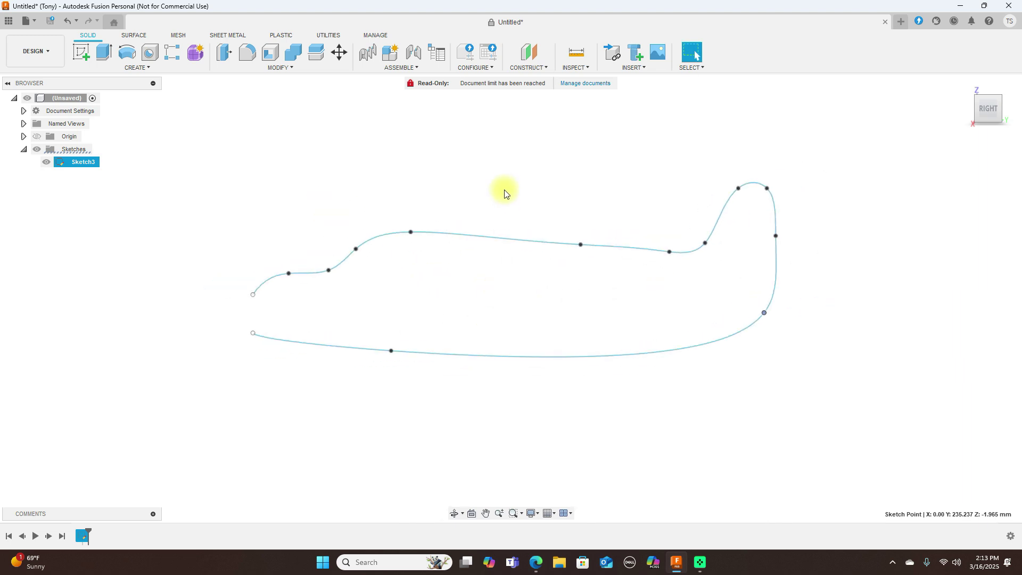
middle_drag(504, 194, 566, 171)
scroll(439, 187, down, 1)
scroll(441, 195, up, 1)
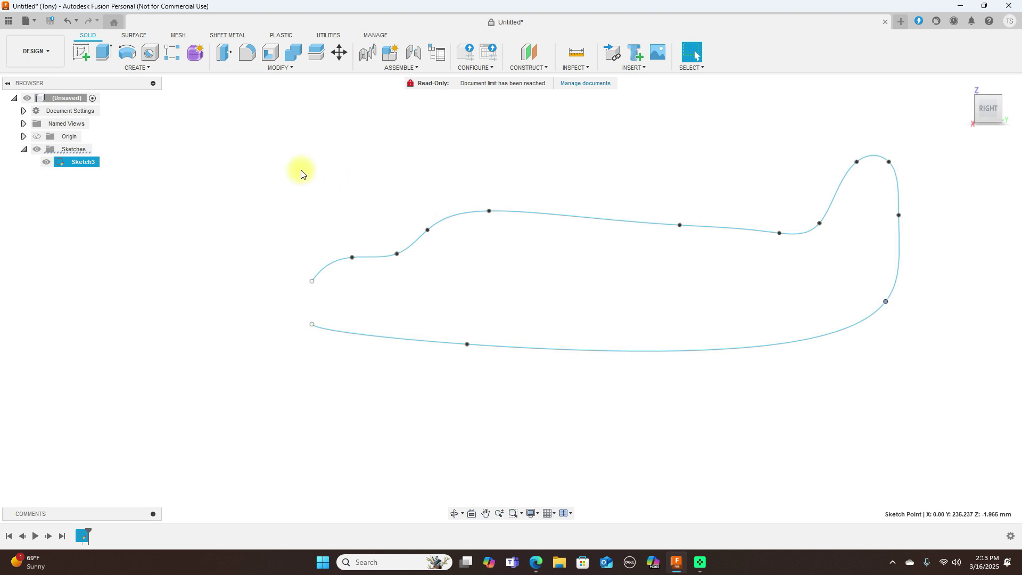
click(82, 52)
- Draw a 75 mm horizontal chord line on the side plane and finish the sketch
click(437, 261)
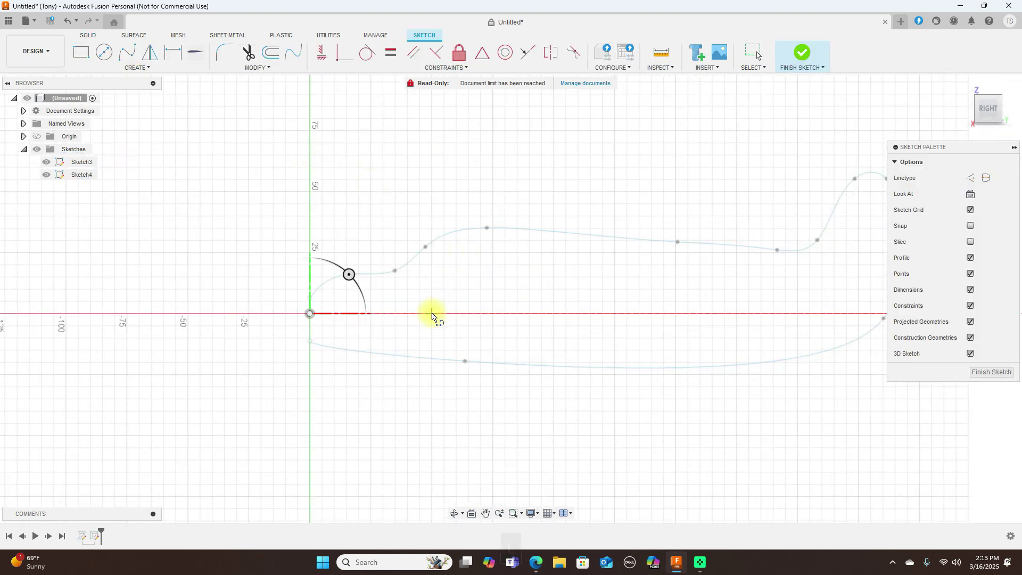
click(491, 317)
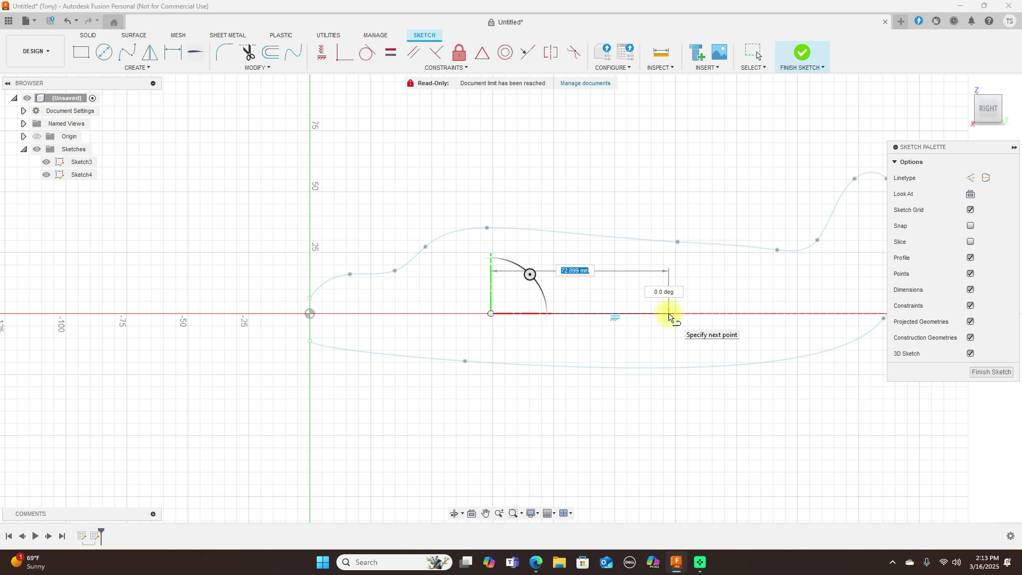
key(BackSpace)
text(7)
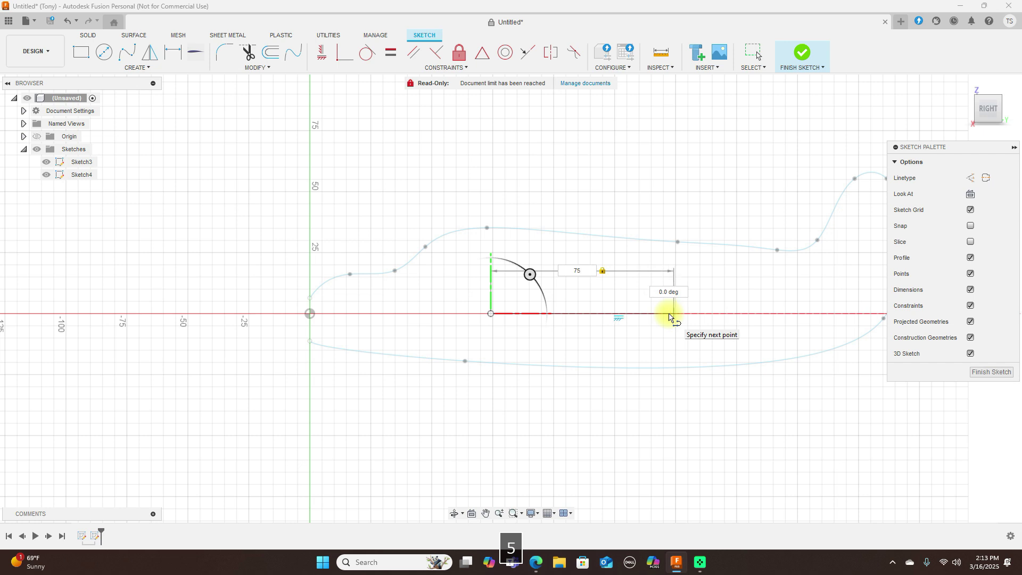
text(5)
key(Return)
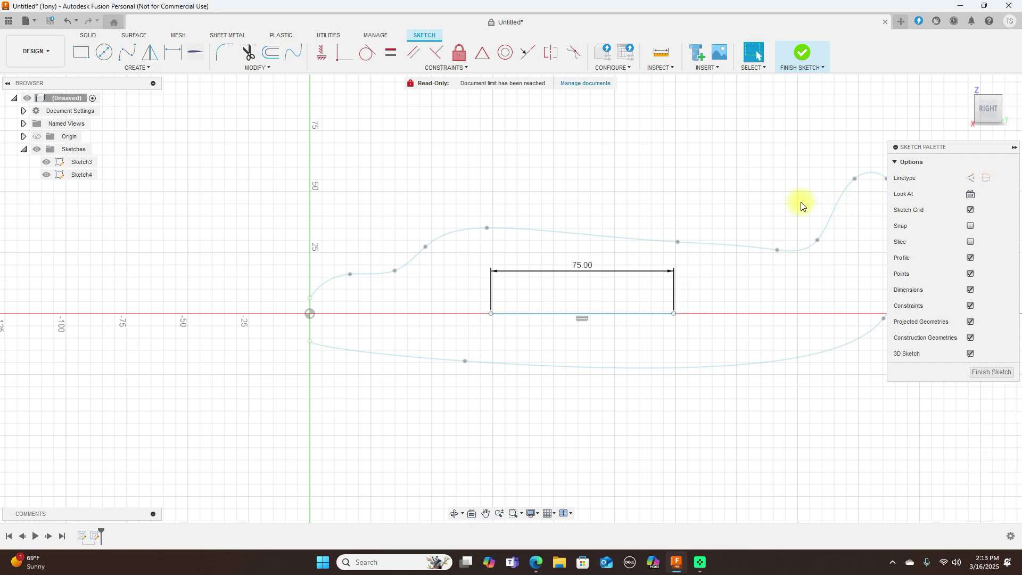
click(805, 57)
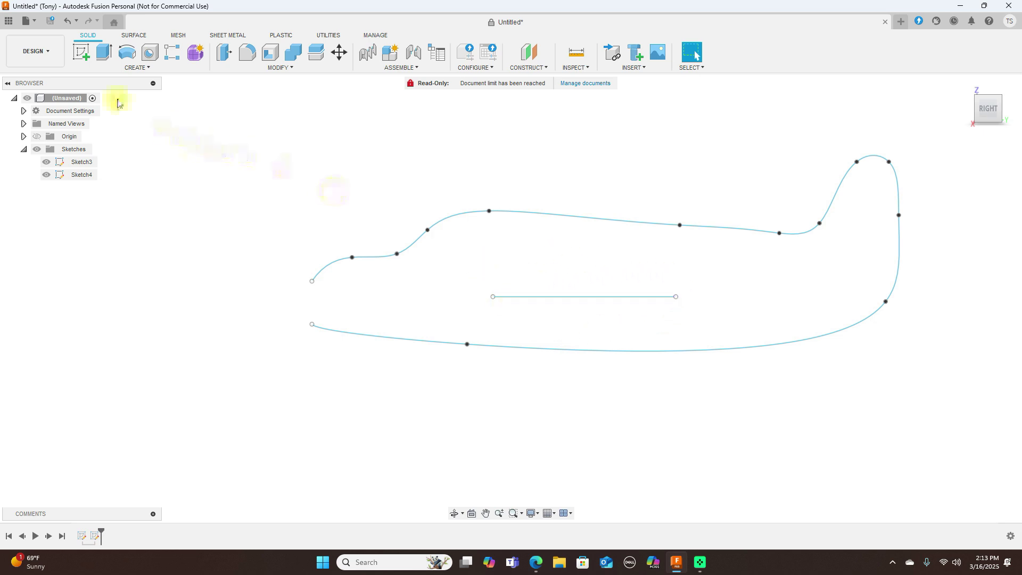
click(6, 20)
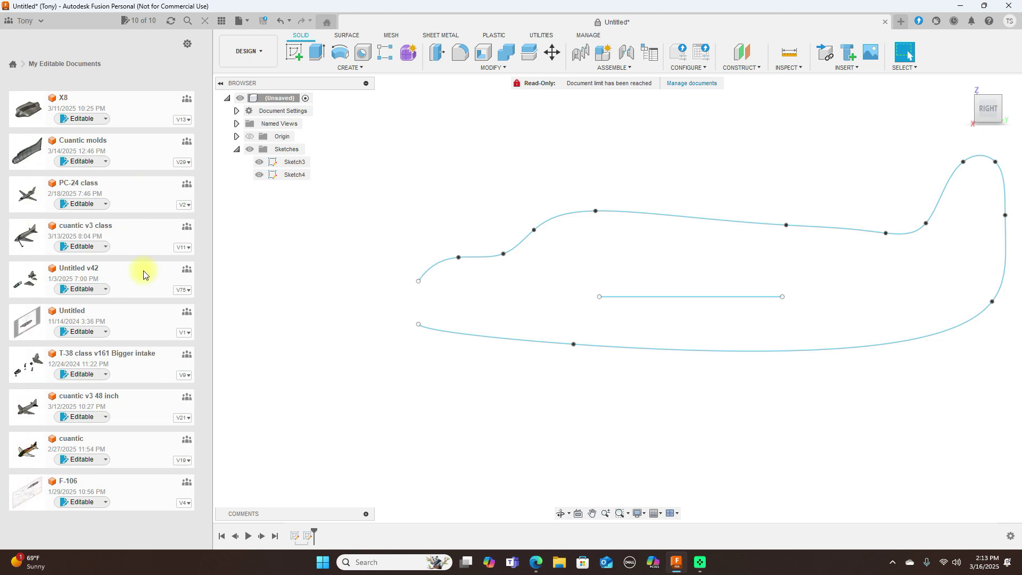
- Open the cuantic v3 class design, view it from the right side, then return to Untitled
double_click(152, 235)
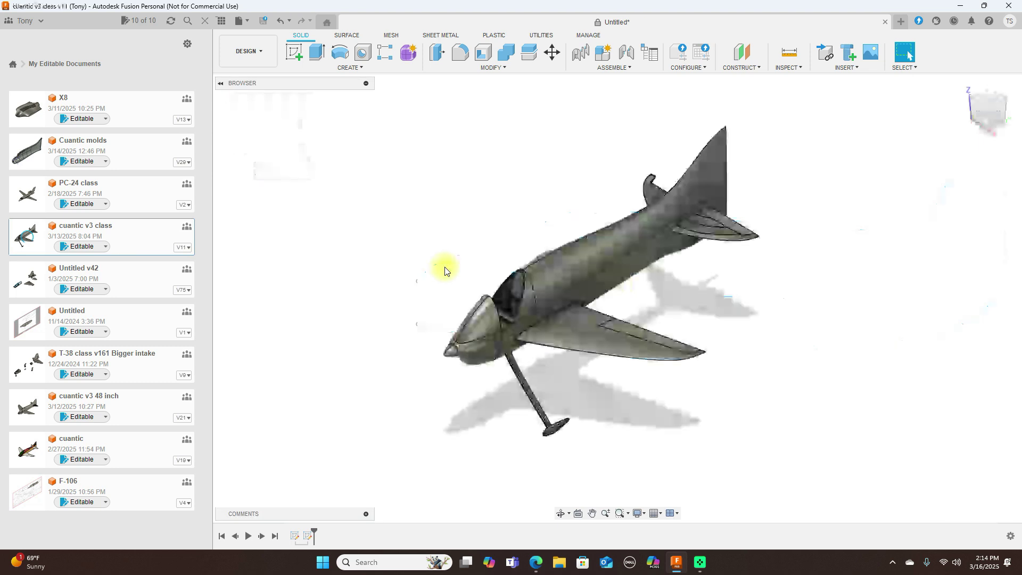
click(205, 21)
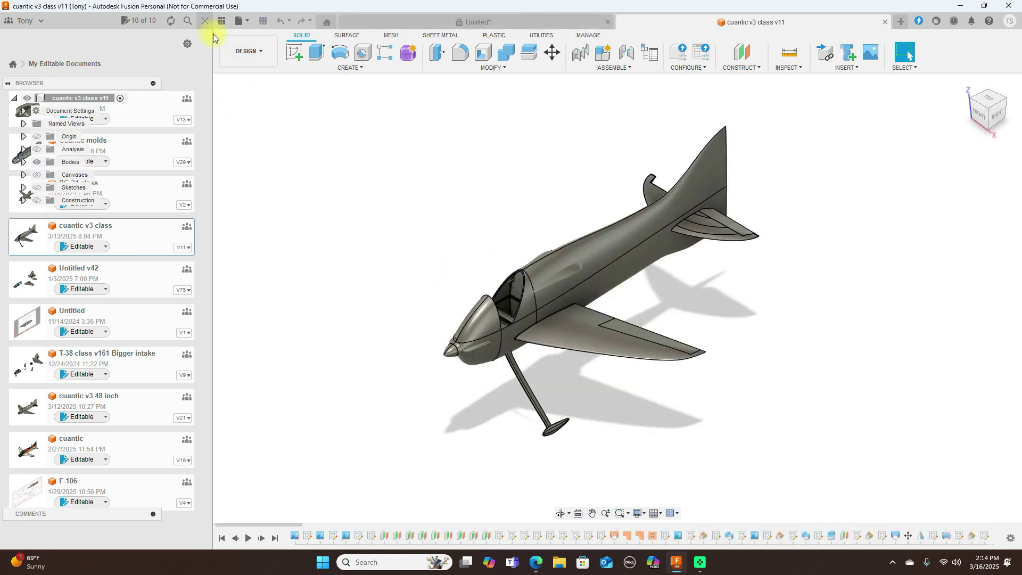
click(996, 118)
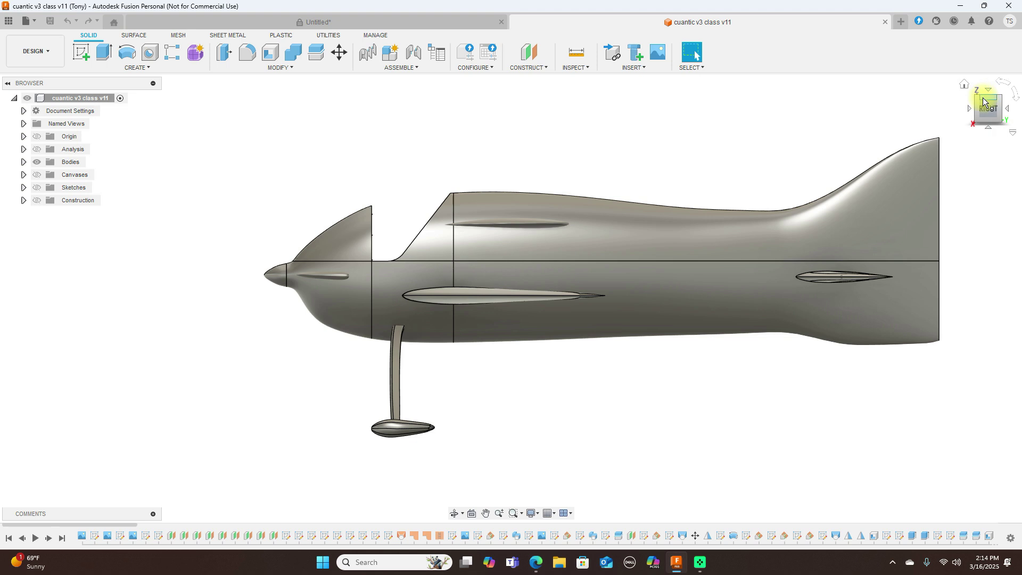
drag(985, 107, 982, 120)
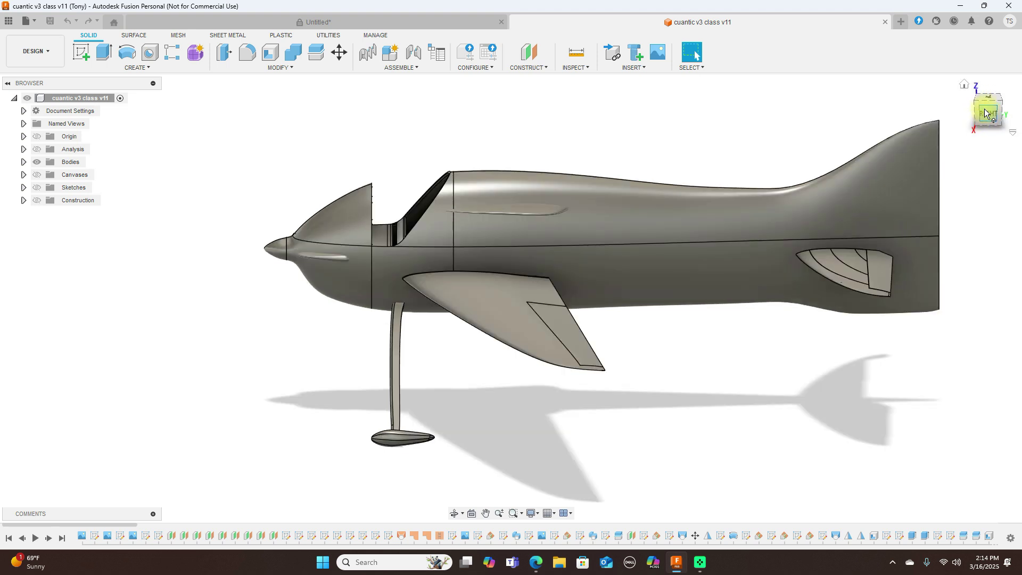
drag(985, 106, 986, 108)
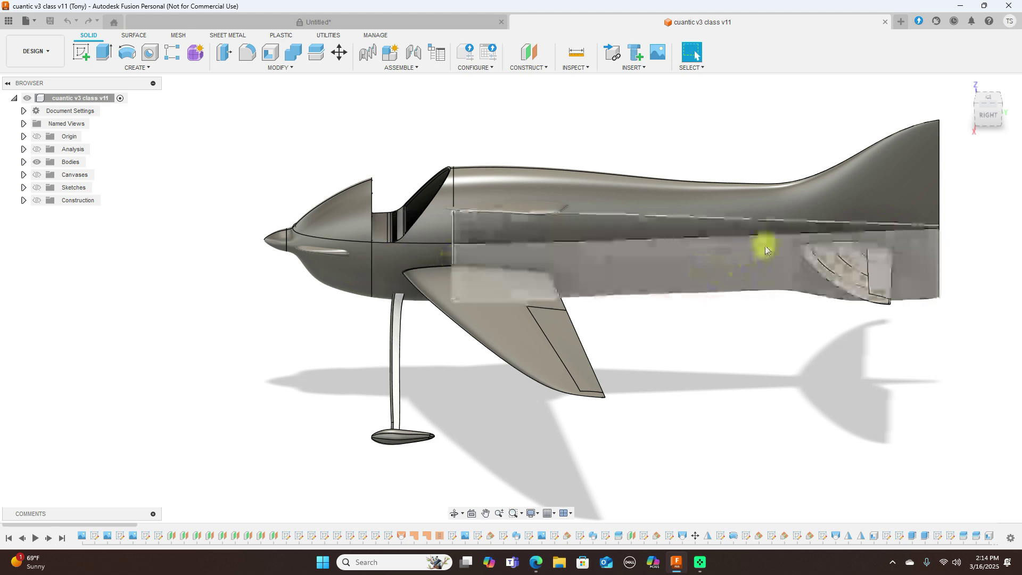
click(993, 119)
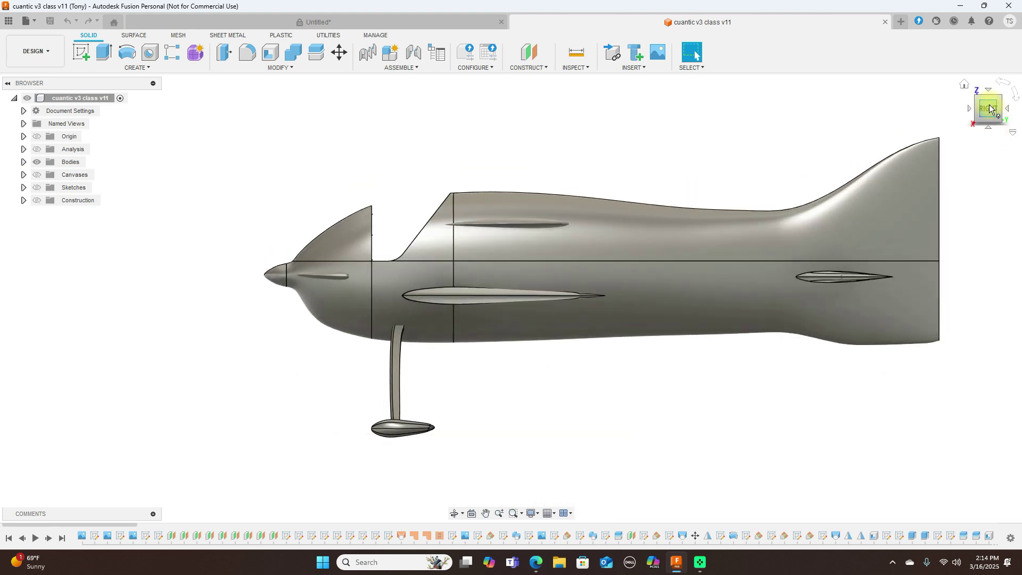
drag(990, 104, 988, 136)
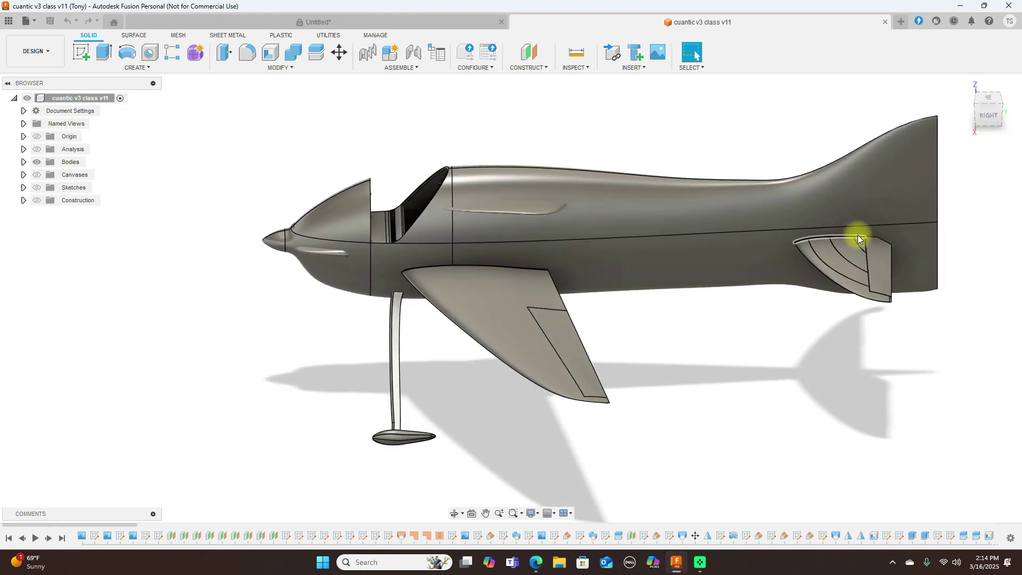
shift+middle_drag(858, 235, 822, 238)
click(988, 115)
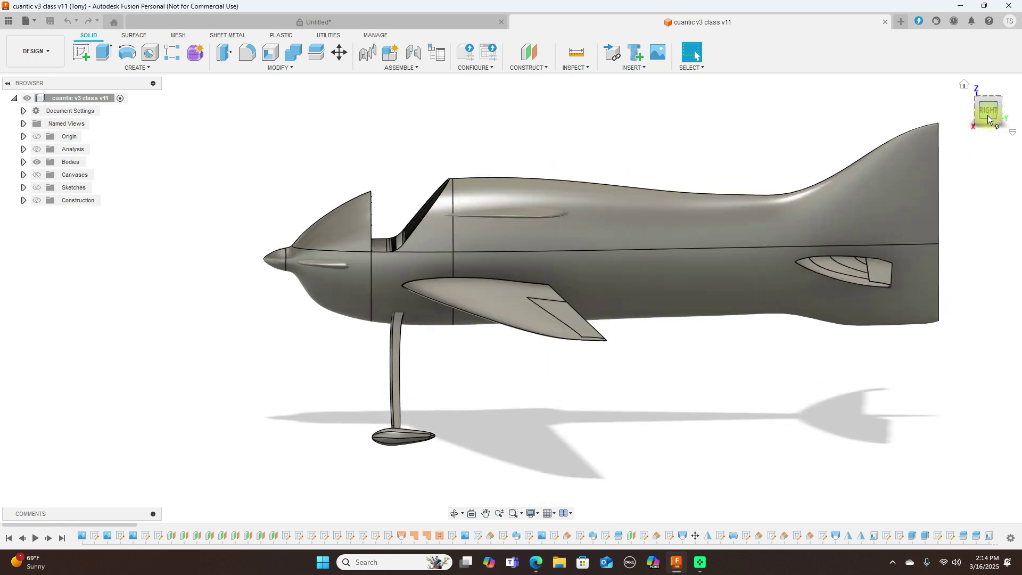
click(418, 24)
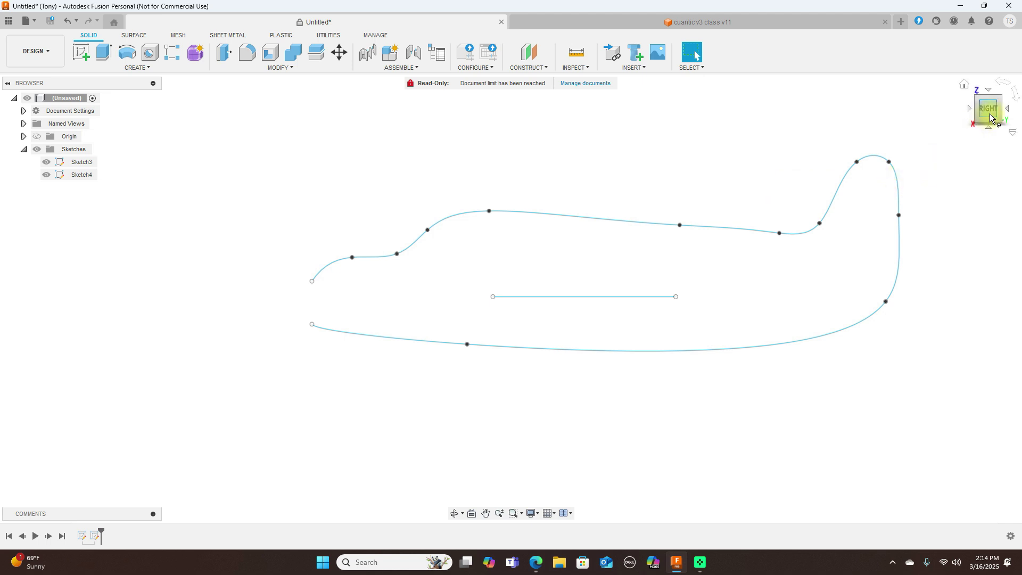
drag(1000, 111, 956, 132)
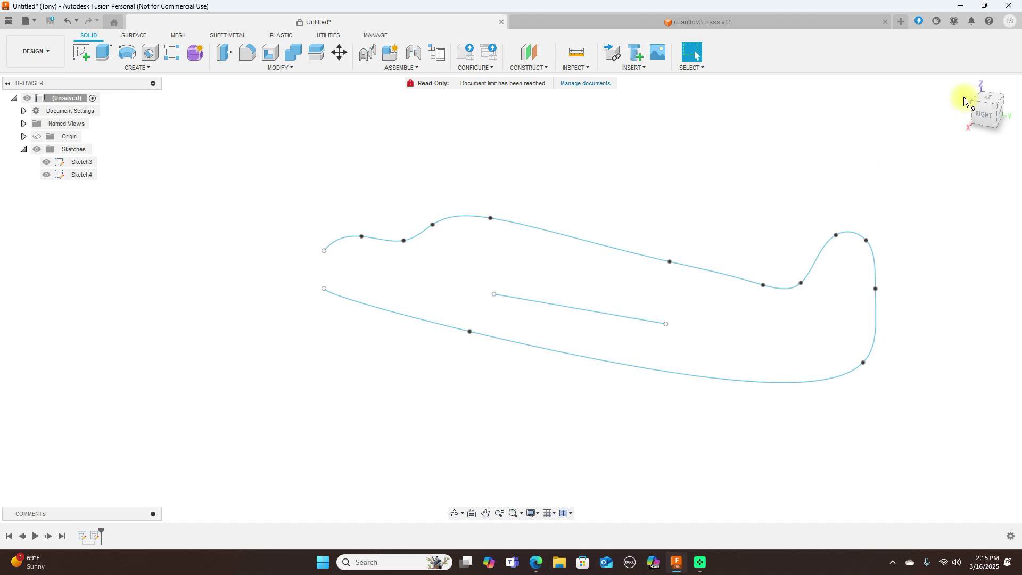
- Switch the ribbon to UTILITIES to reach the add-ins and scripts tools
click(329, 35)
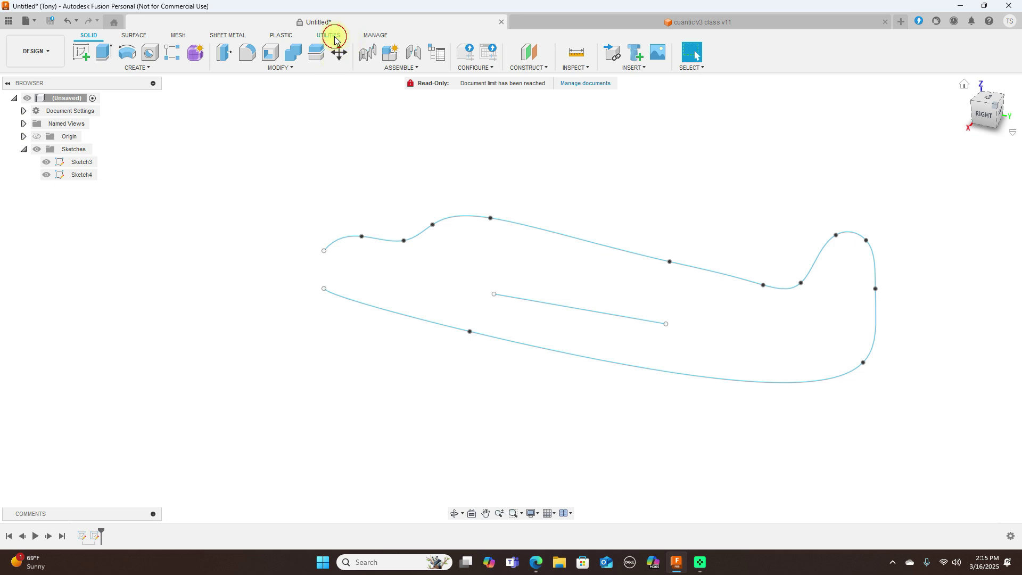